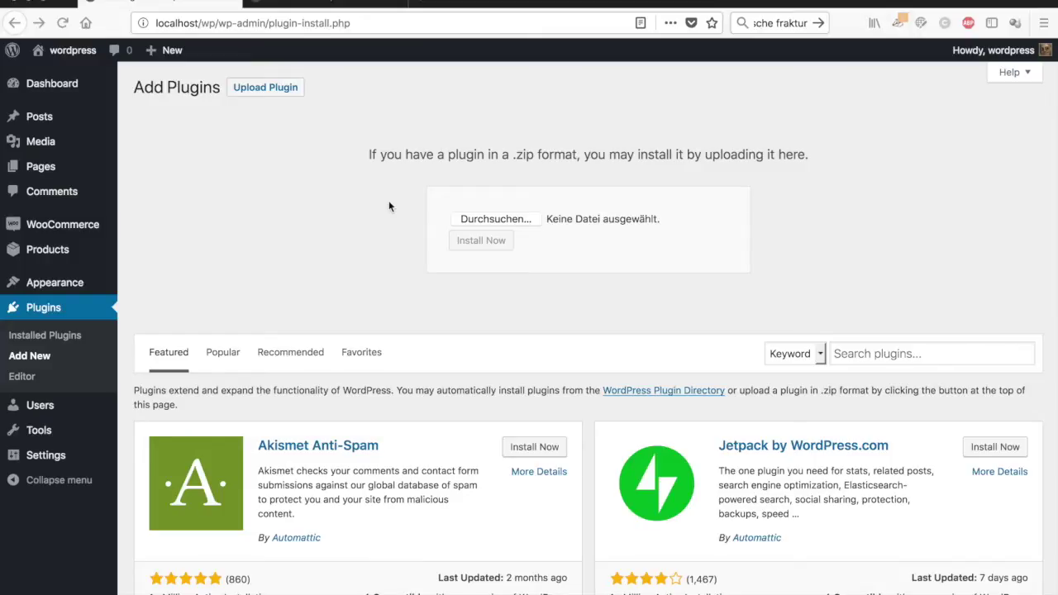
Upload paypalcurrencyconverterpro.zip from the Downloads folder, install it as a plugin and activate it
click(505, 222)
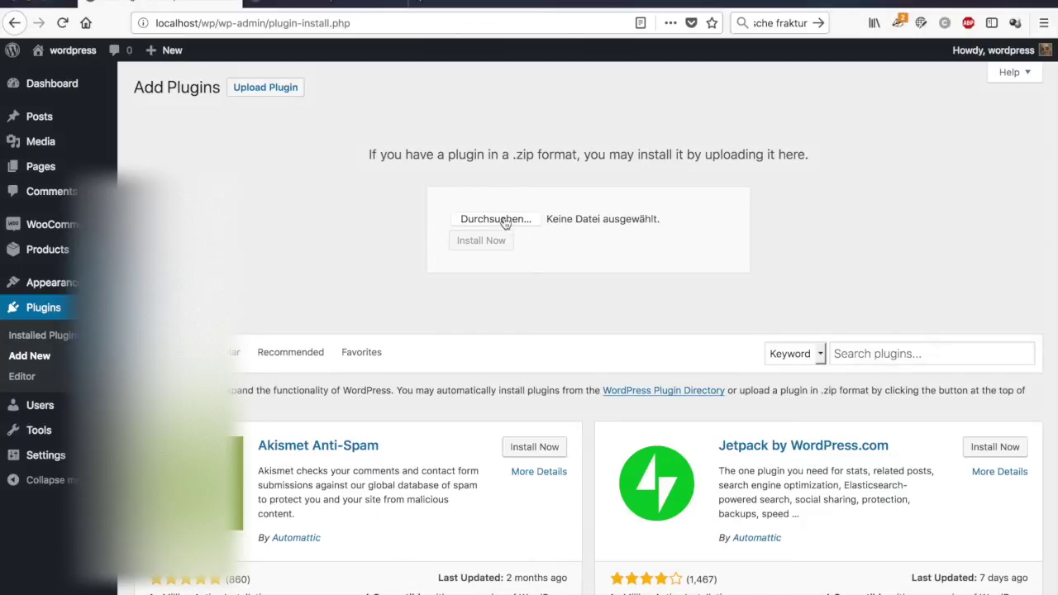
click(505, 221)
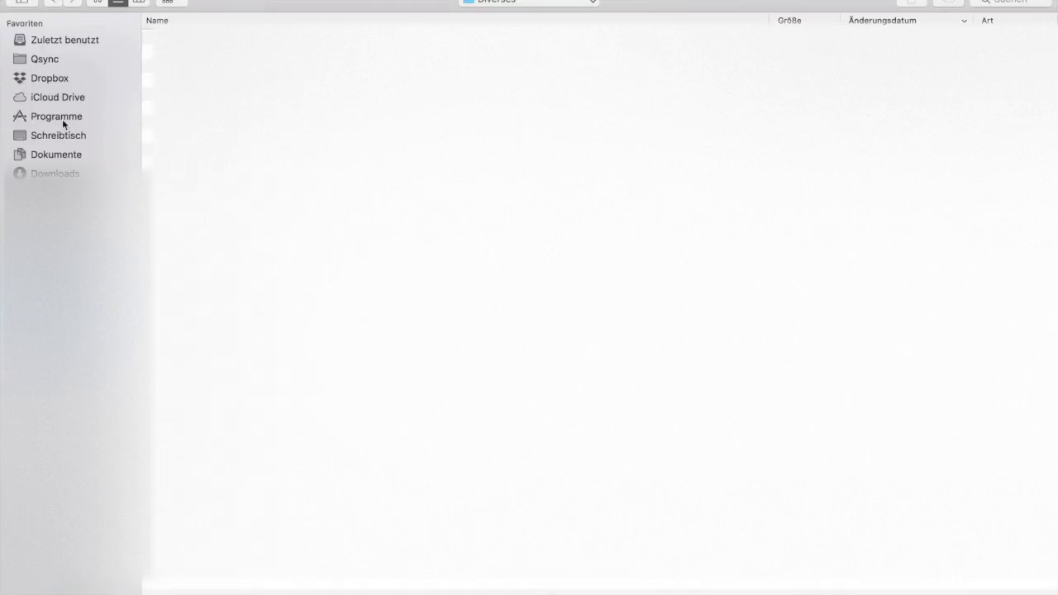
click(56, 174)
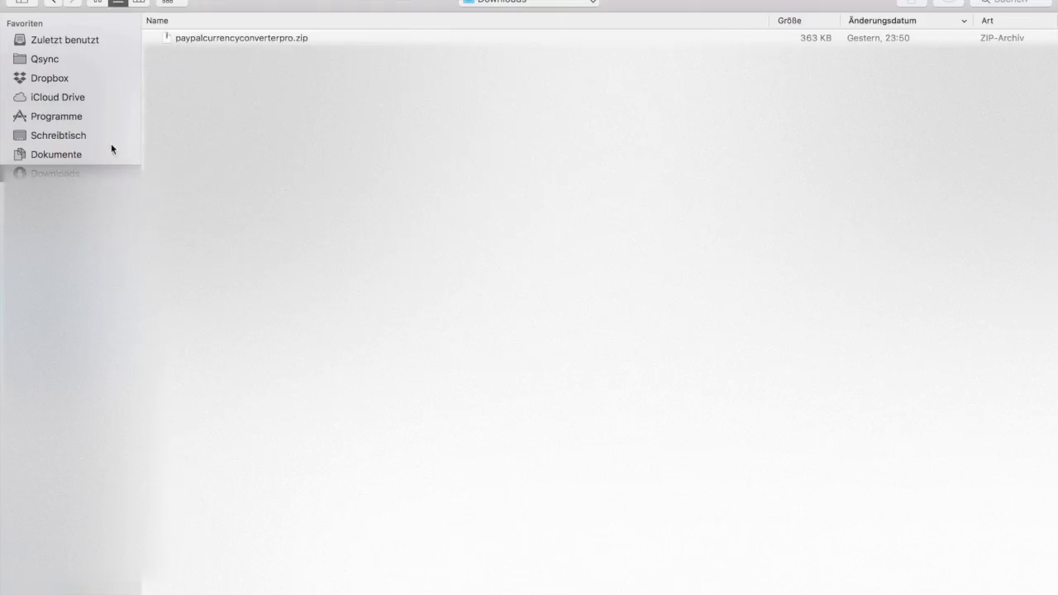
click(244, 38)
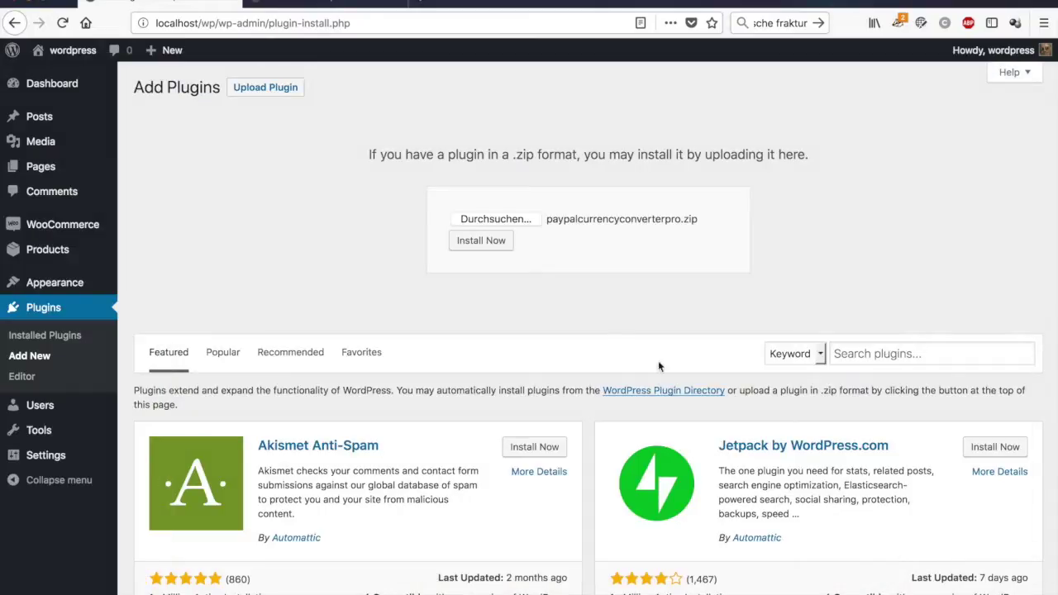
click(511, 247)
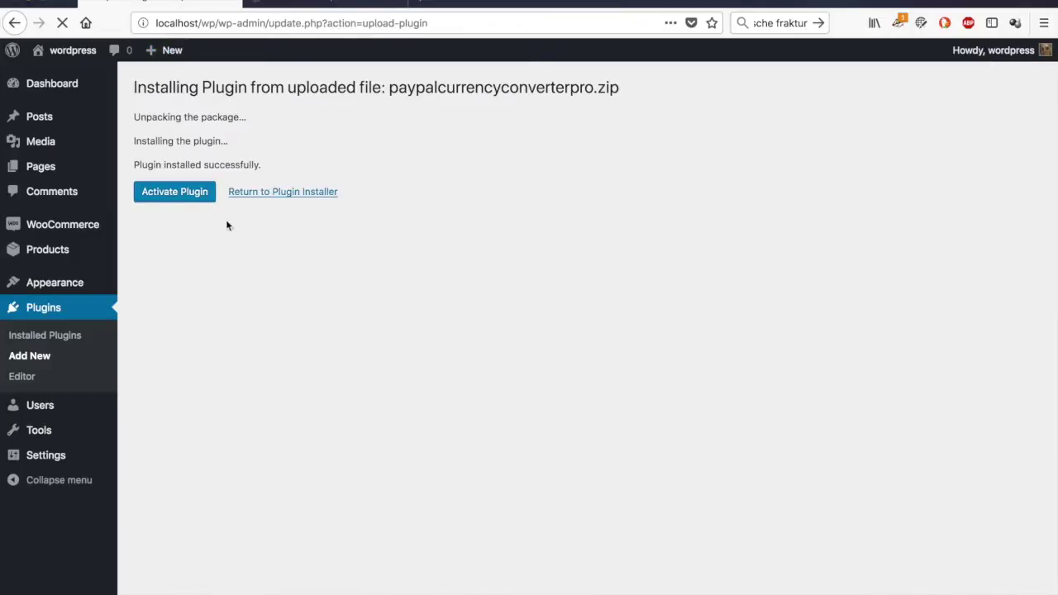
click(185, 199)
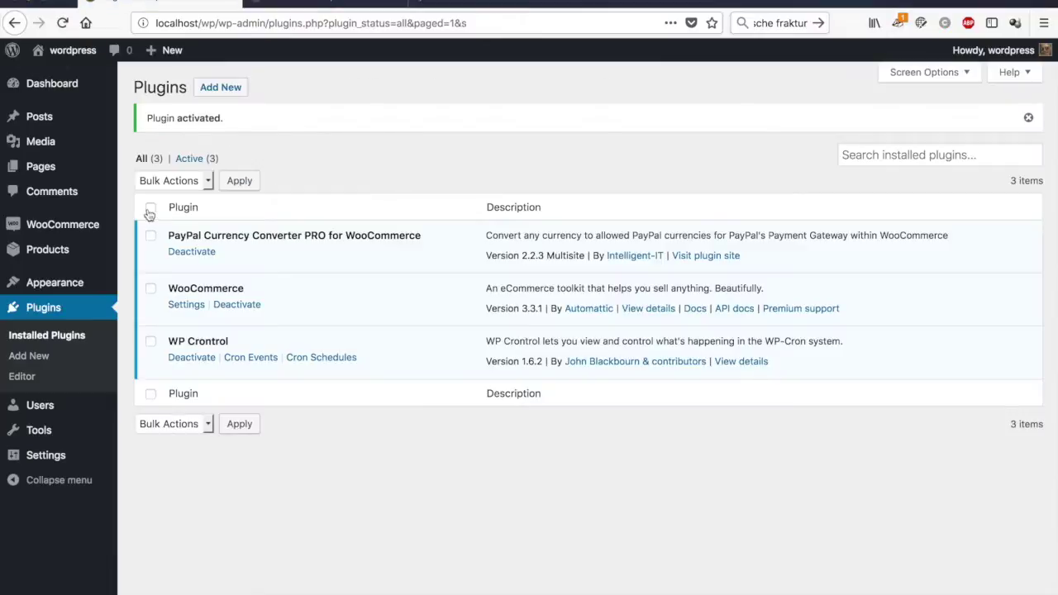
Open the WooCommerce exchange rate settings and look through the available target currencies, keeping USD
mouse_move(88, 225)
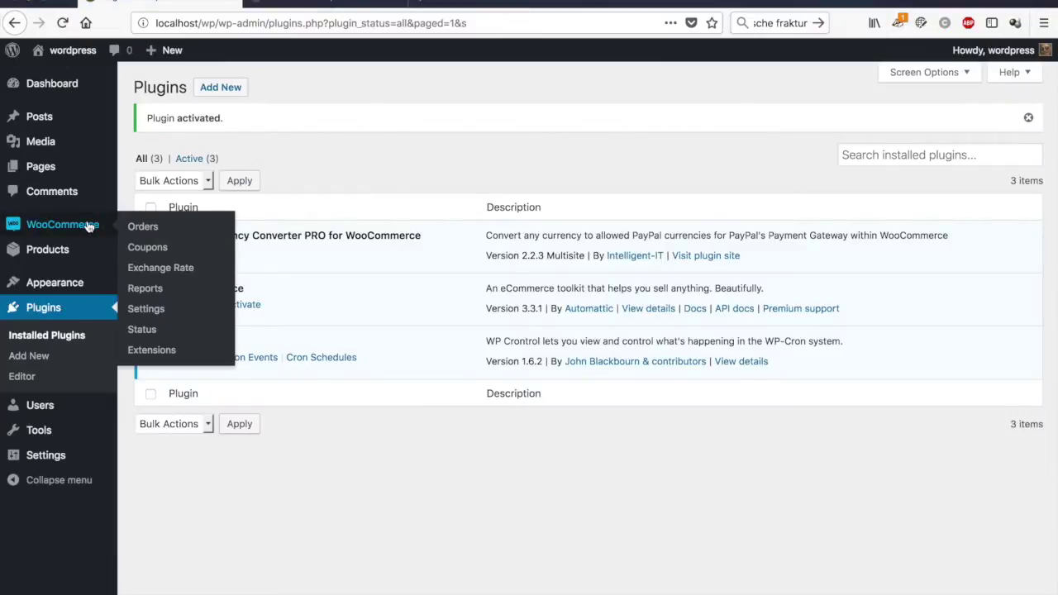
click(171, 277)
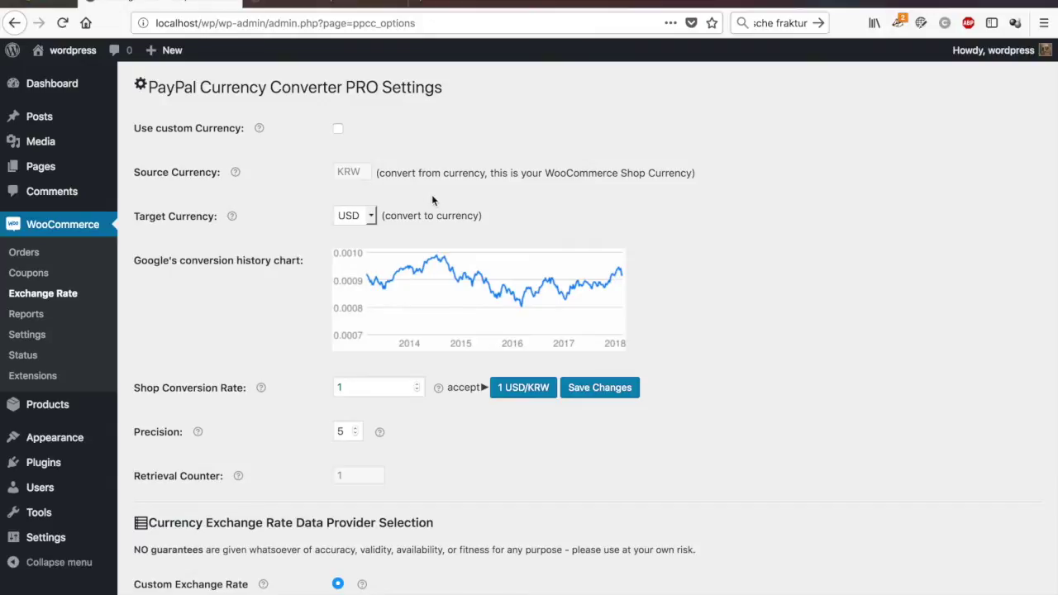
click(371, 217)
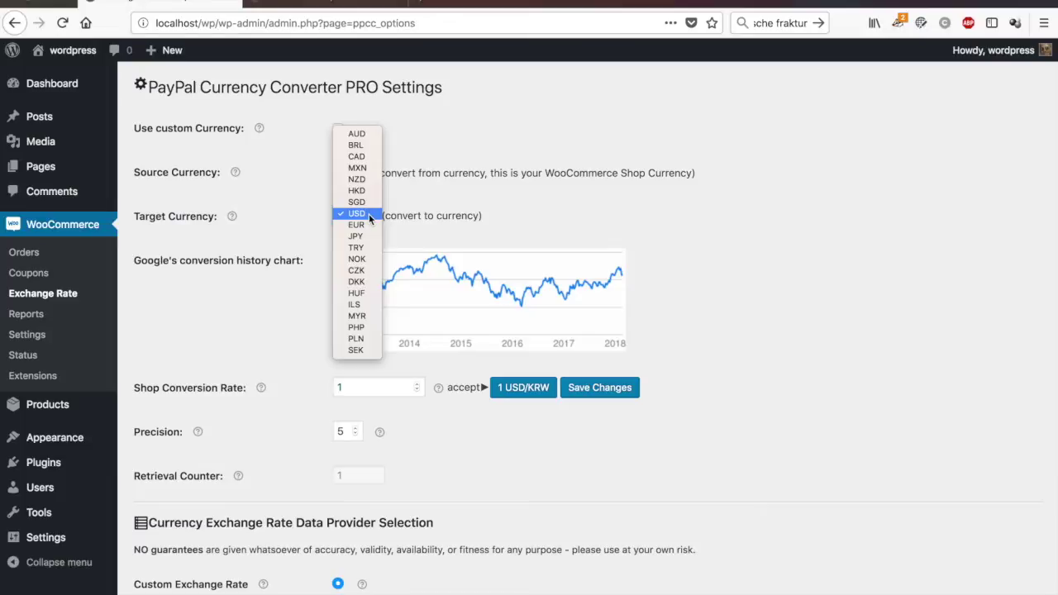
click(475, 209)
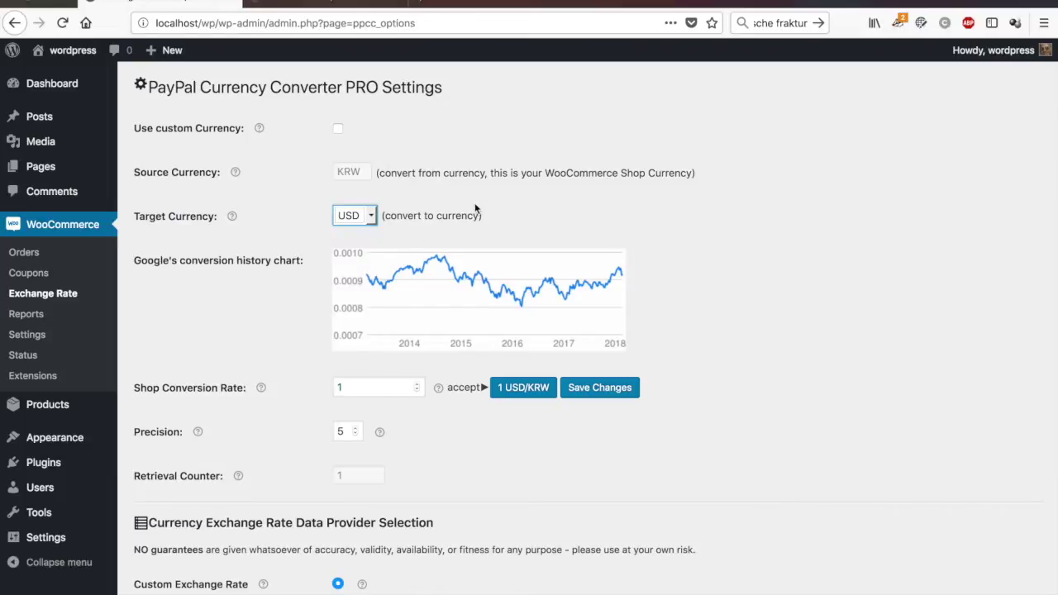
scroll(475, 207, down, 2)
scroll(474, 207, up, 2)
Enable the custom currency option to view its code, symbol and name fields, and disable it again
click(338, 132)
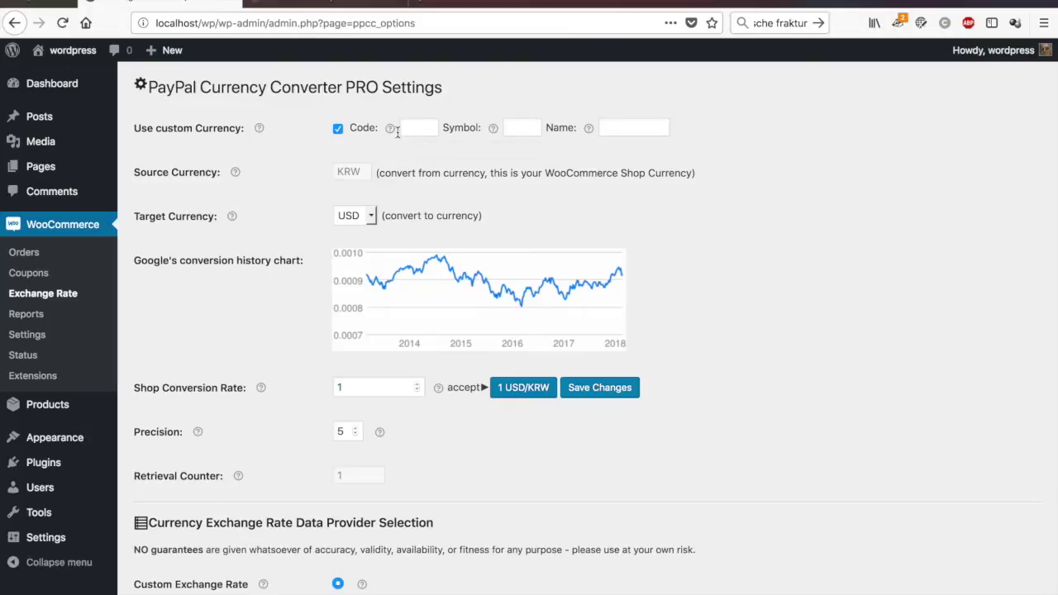
mouse_move(390, 134)
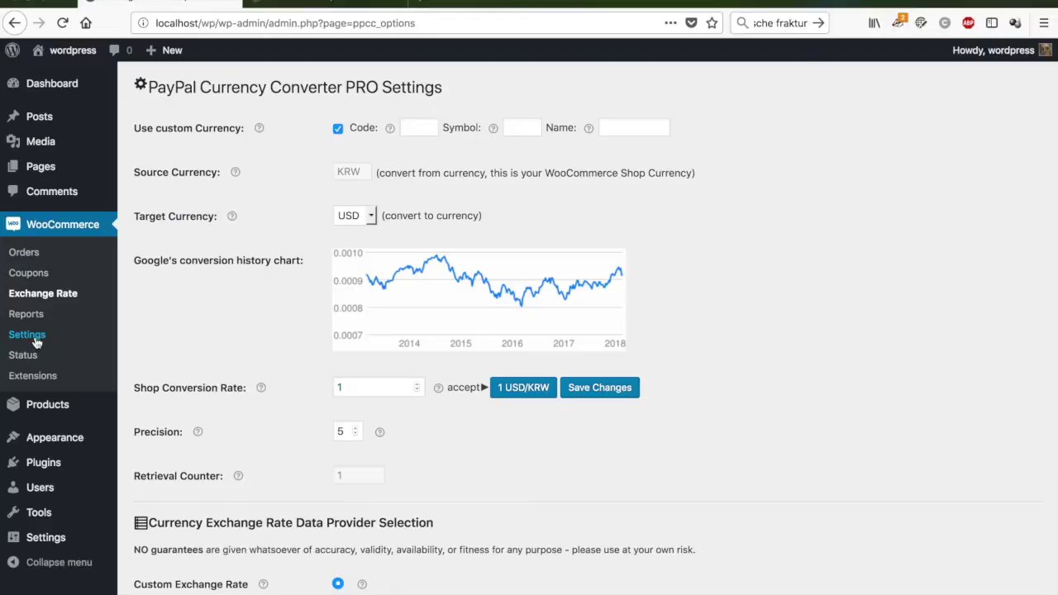
click(337, 131)
Choose the European Central Bank as the exchange rate data provider and save the settings
scroll(337, 135, down, 1)
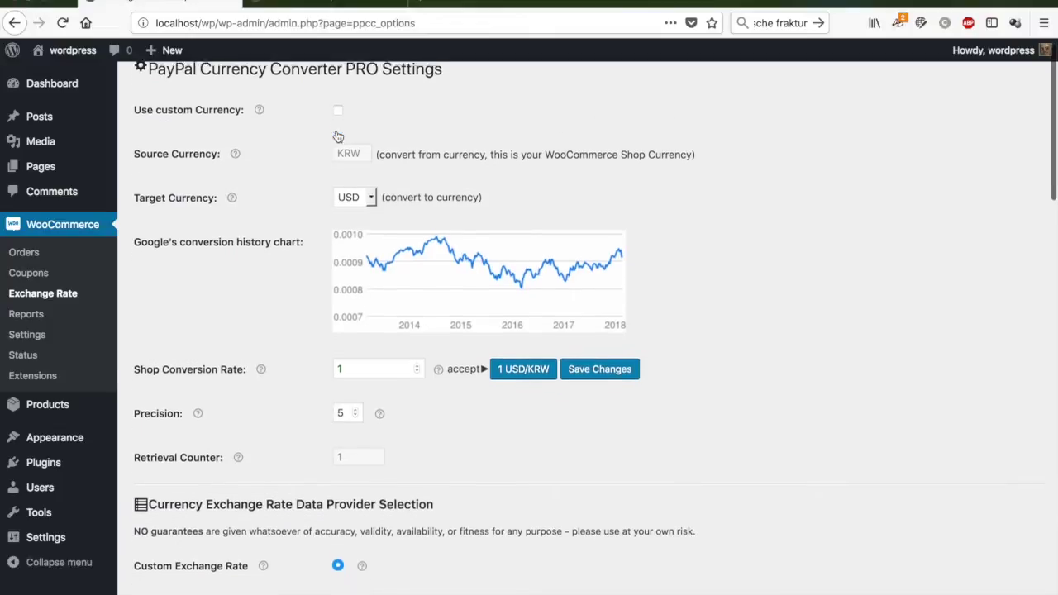
scroll(428, 289, down, 5)
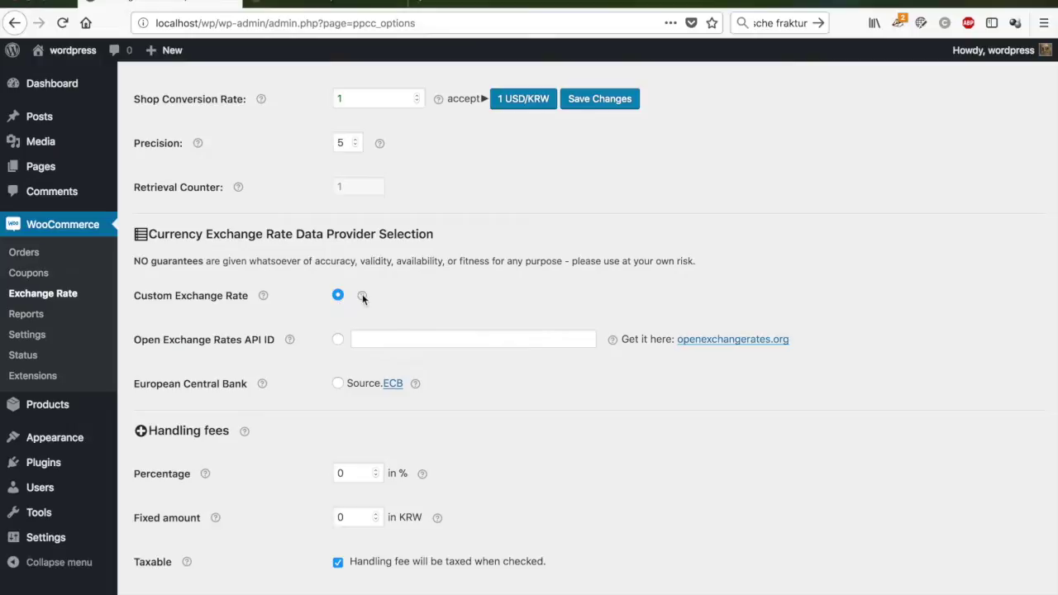
mouse_move(362, 296)
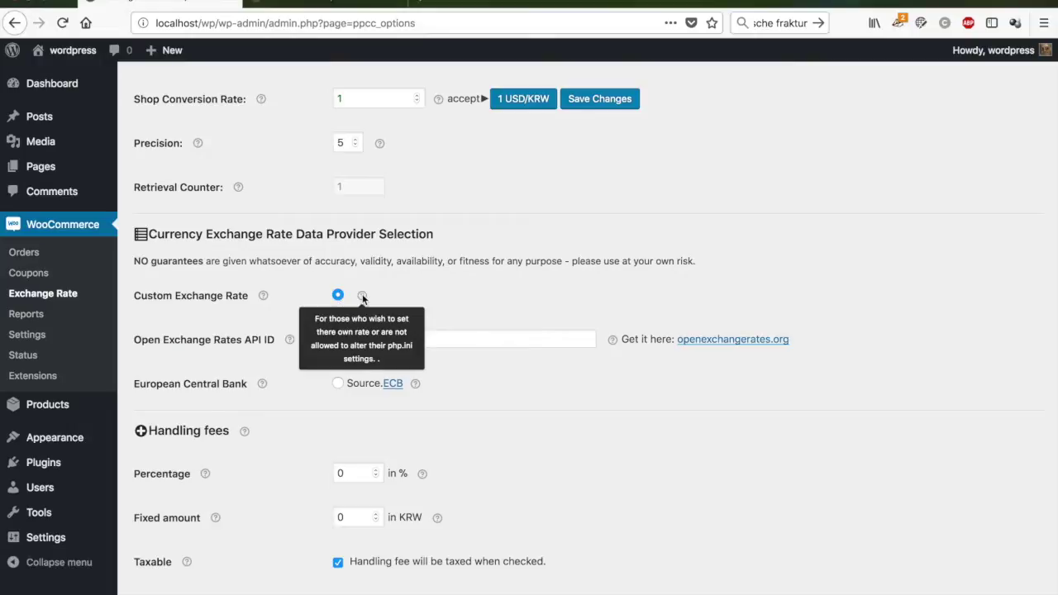
scroll(332, 126, up, 2)
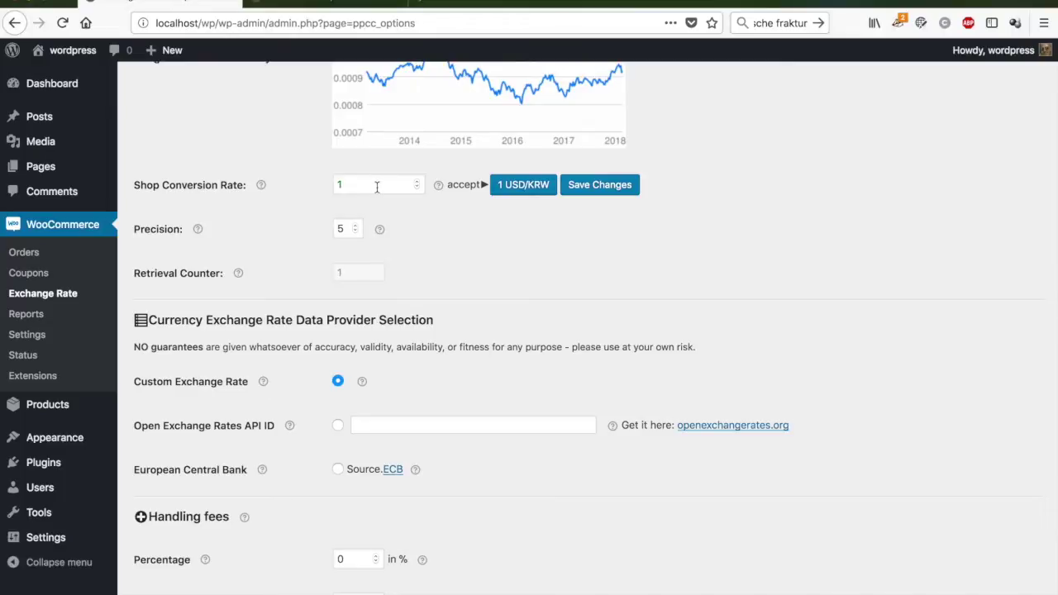
scroll(377, 188, down, 2)
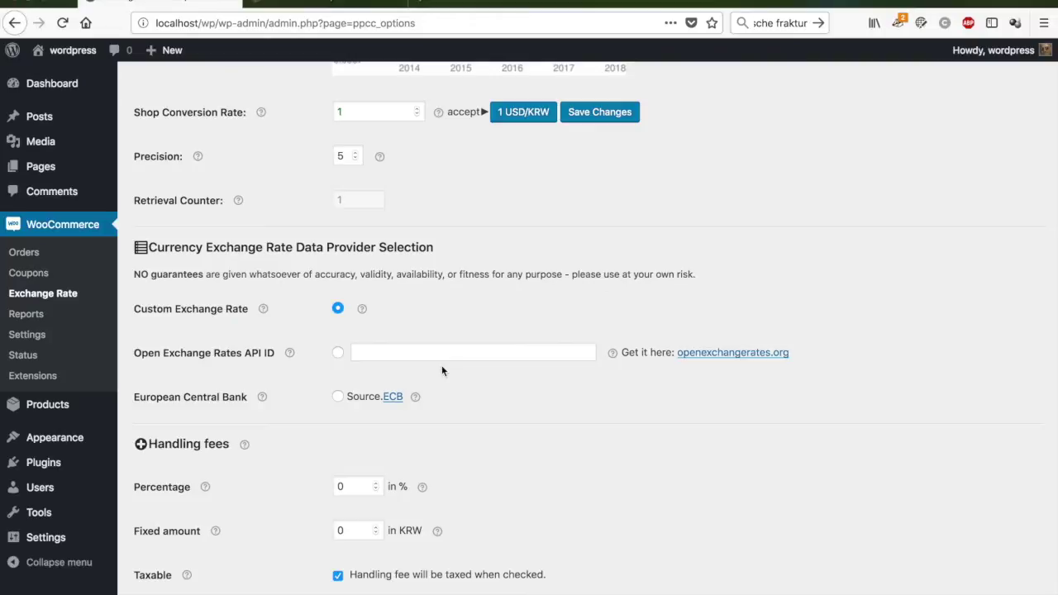
click(338, 399)
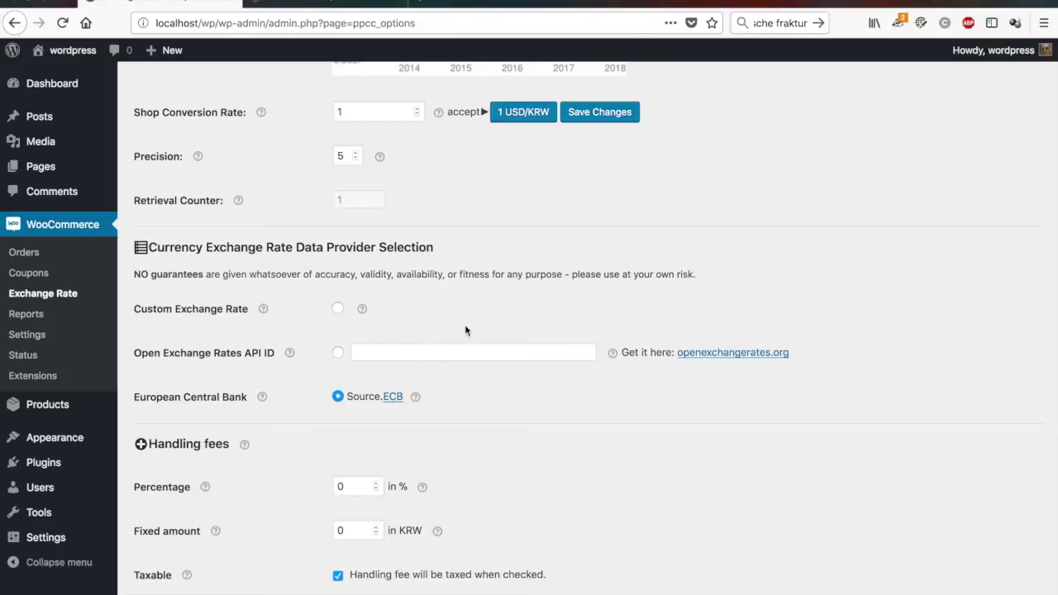
click(612, 122)
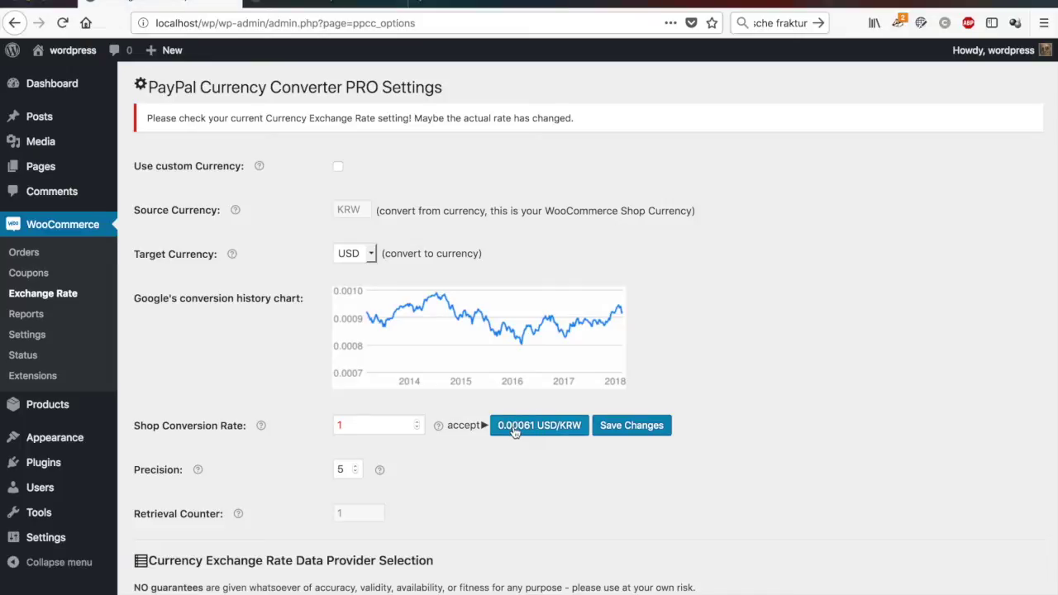
Accept the offered 0.00061 USD/KRW rate as the shop conversion rate and save the changes
click(539, 427)
scroll(452, 460, down, 2)
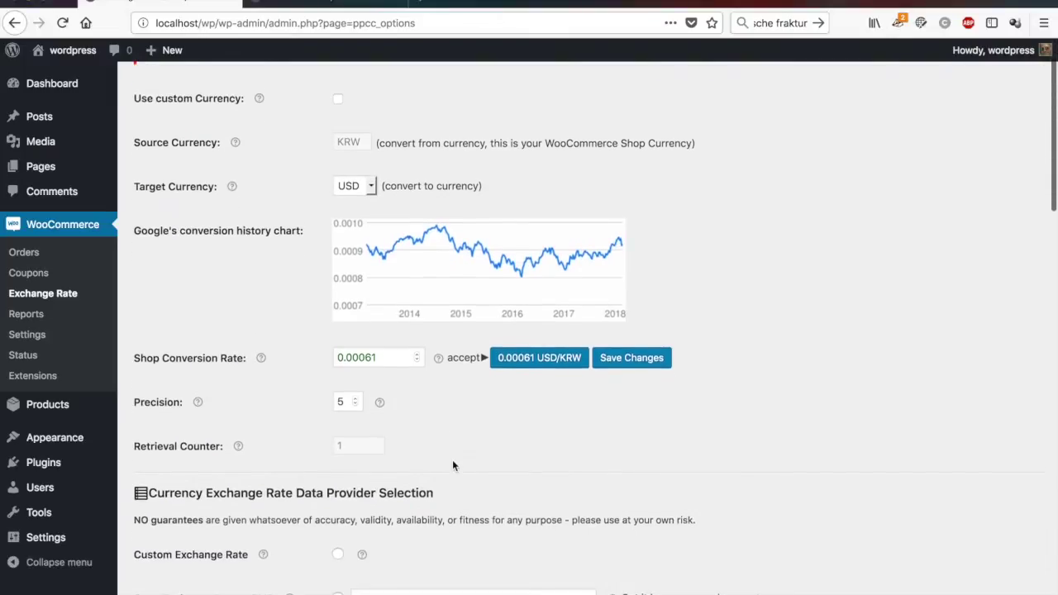
scroll(453, 463, down, 2)
click(650, 315)
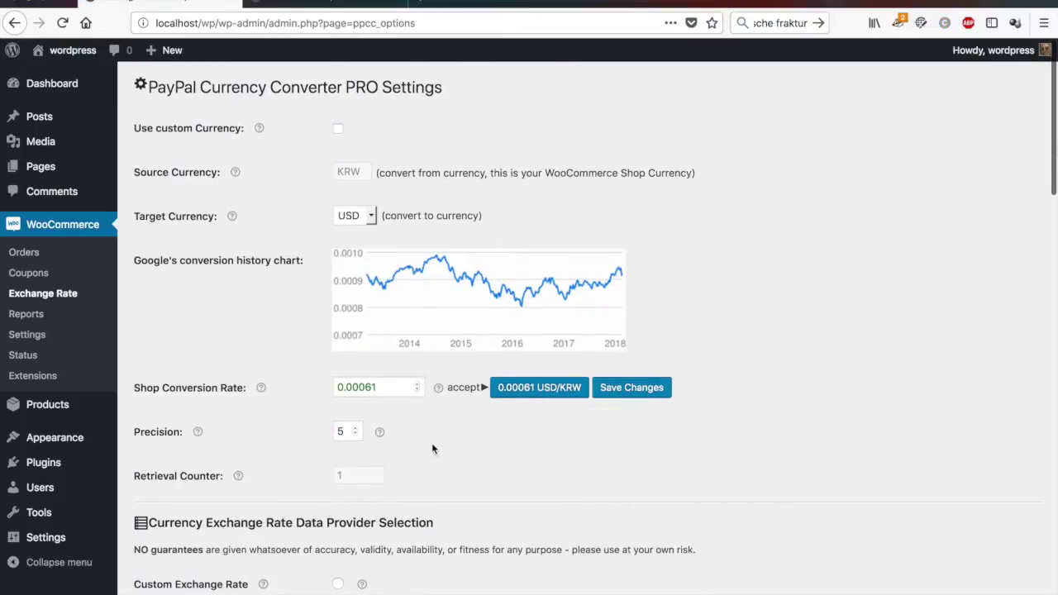
Set the rate precision to 8 and save, and accept and save 0.00061391 USD/KRW as the shop conversion rate
triple_click(355, 429)
click(635, 393)
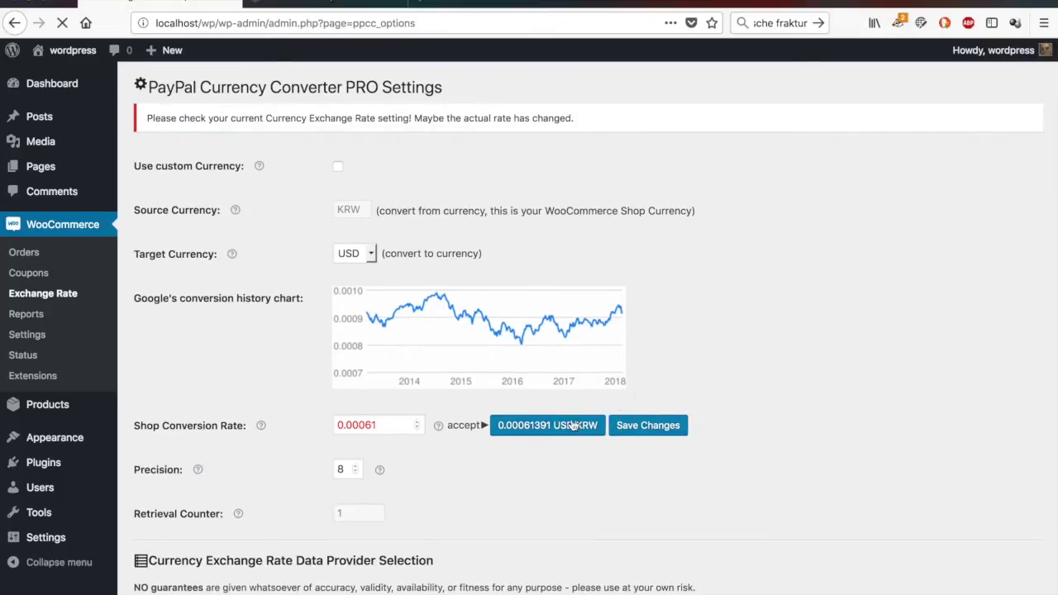
click(546, 430)
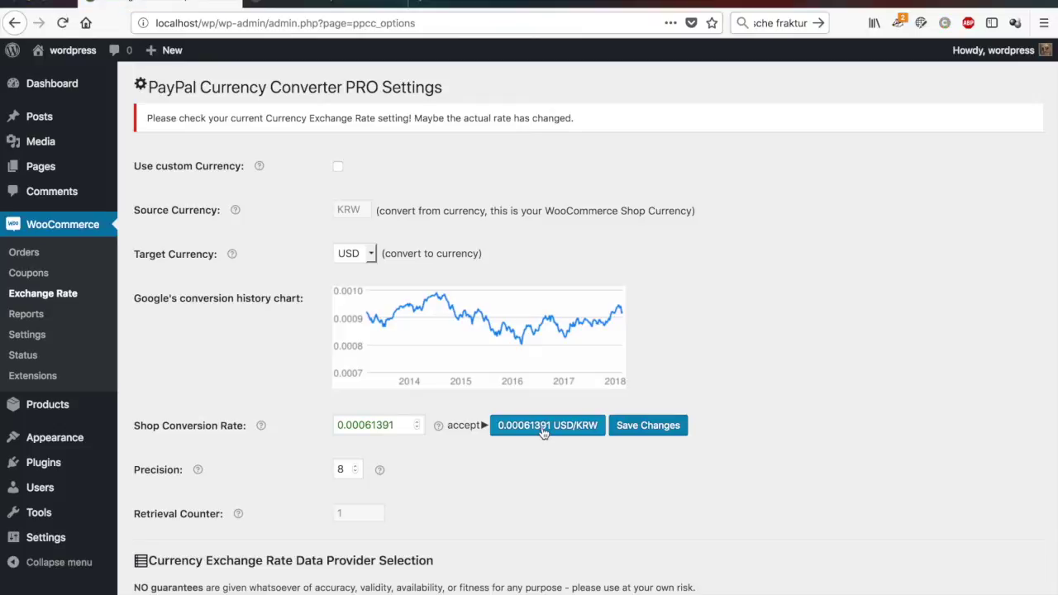
scroll(543, 431, down, 3)
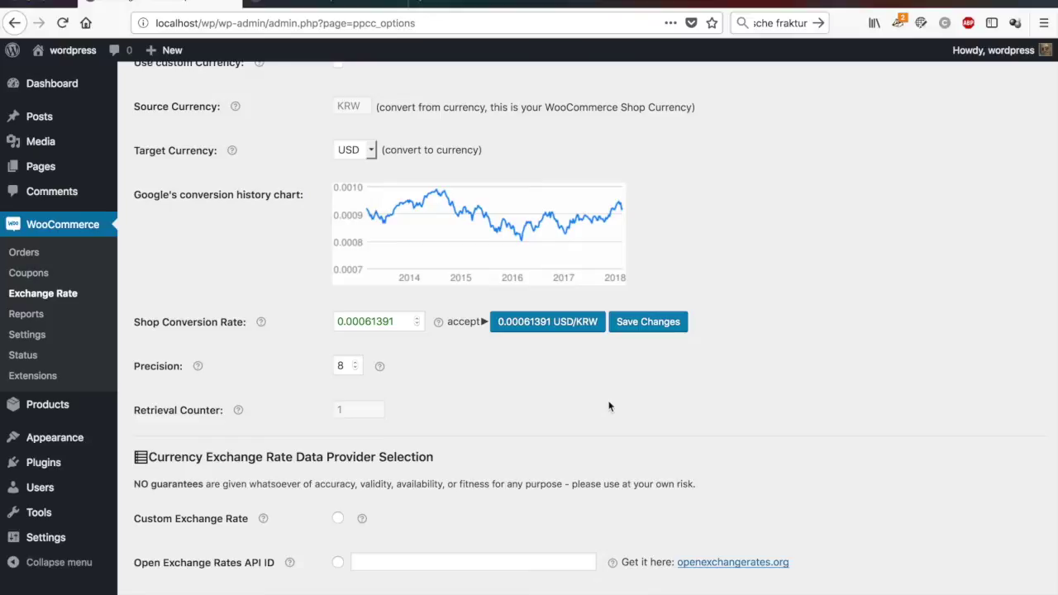
click(654, 324)
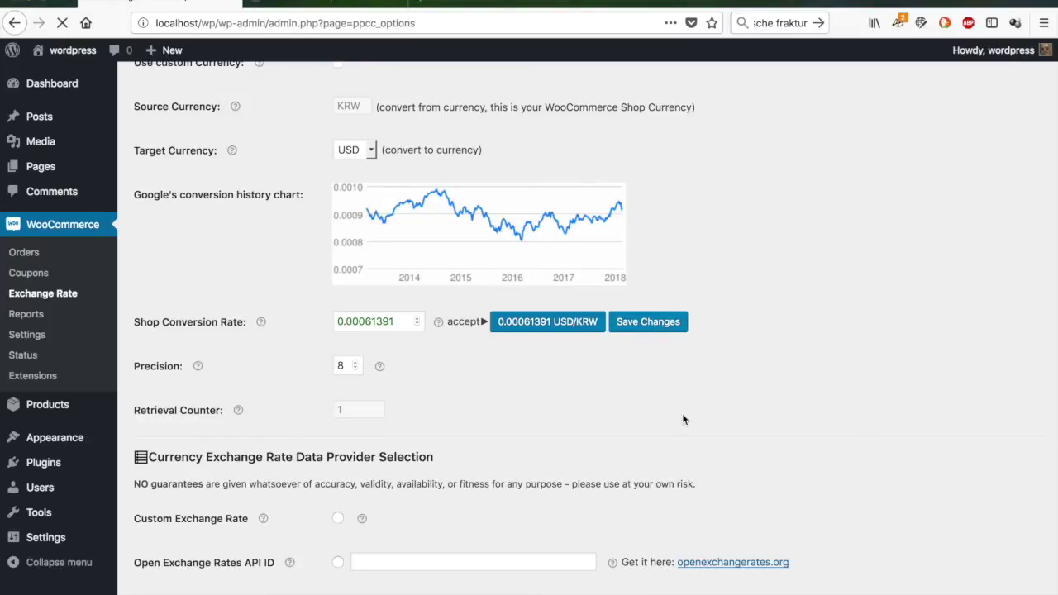
Set the fixed handling fee to 1500 KRW and save the settings
scroll(683, 419, down, 3)
scroll(683, 419, down, 8)
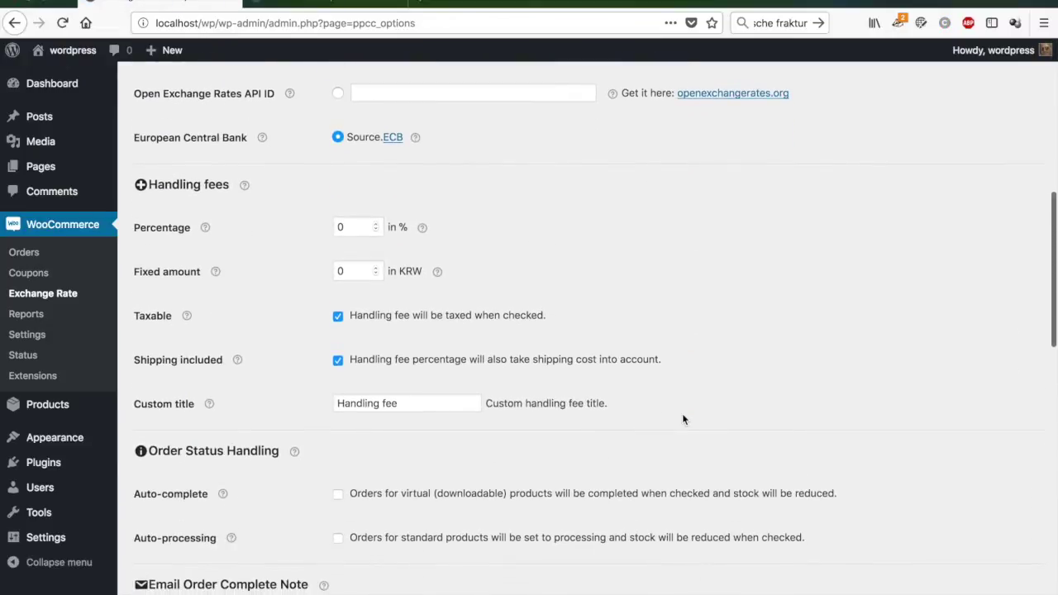
scroll(683, 419, up, 4)
scroll(683, 420, down, 2)
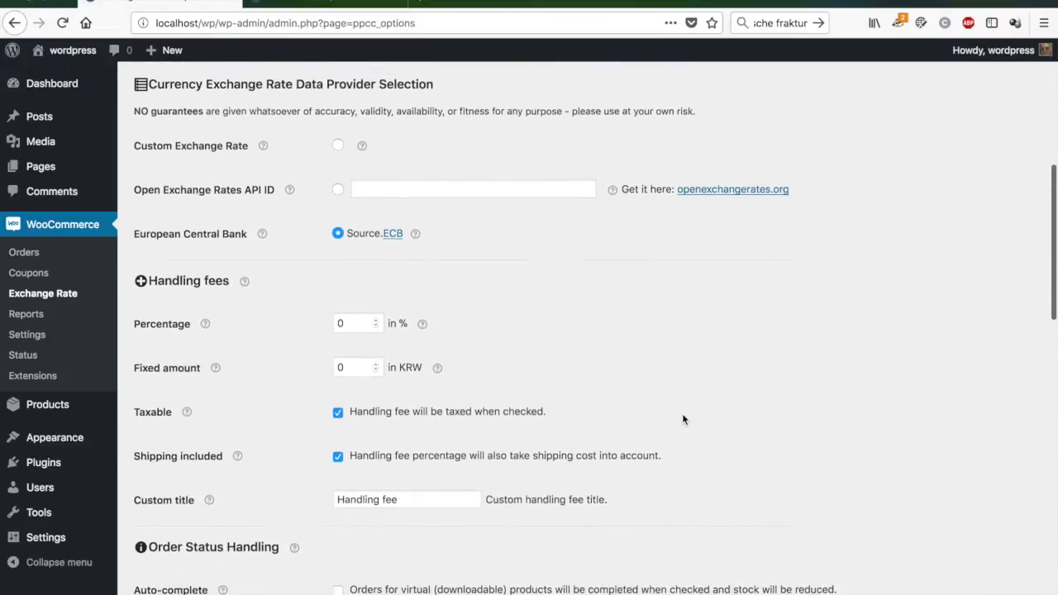
scroll(683, 419, down, 1)
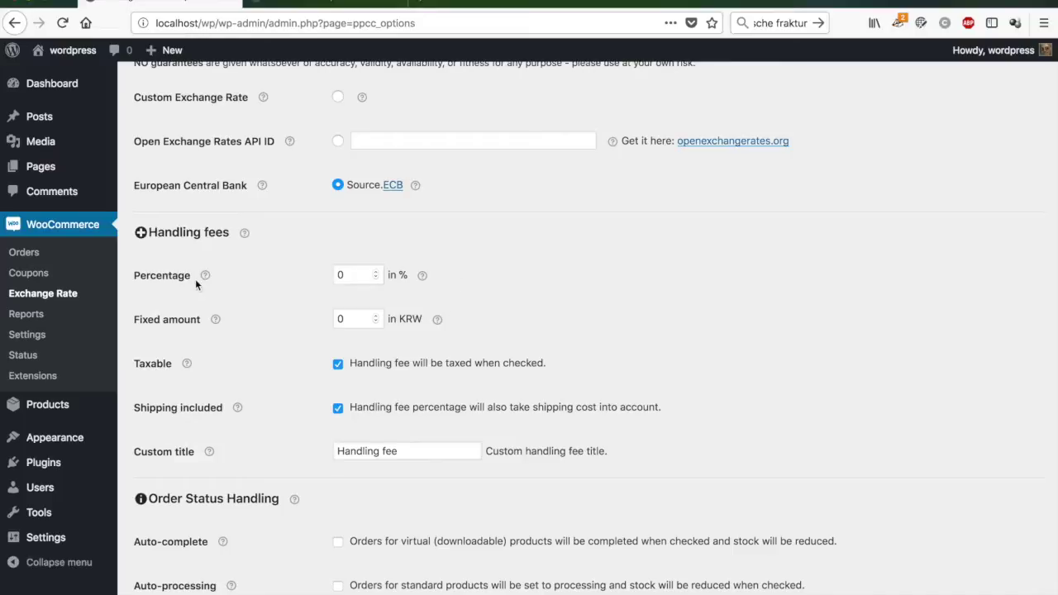
mouse_move(205, 280)
drag(362, 323, 337, 319)
text(1500)
scroll(490, 298, up, 6)
click(650, 387)
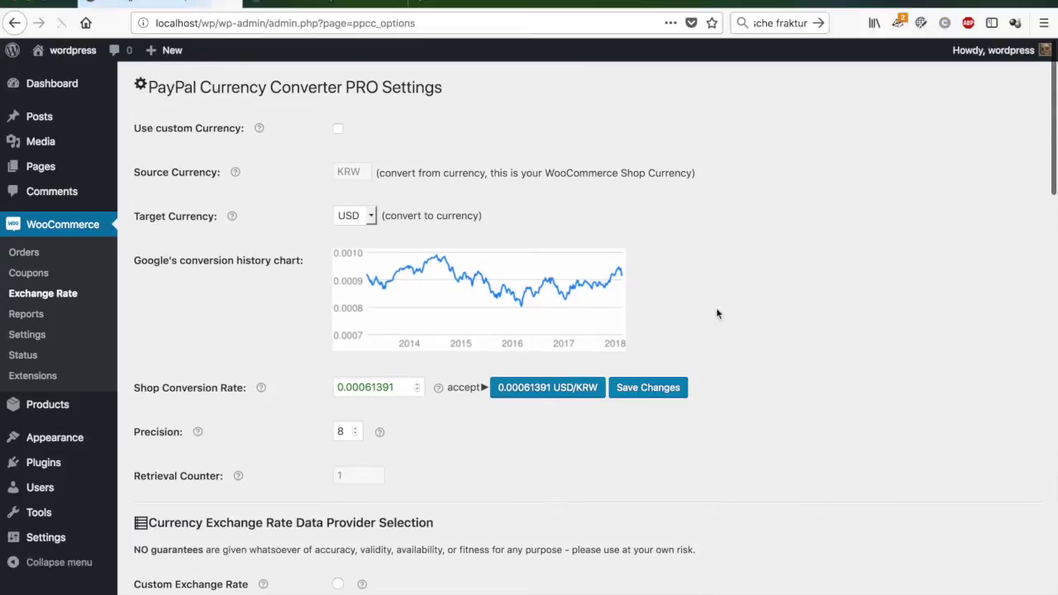
Reload the shop's checkout page and check the handling fee and the PayPal conversion details
click(351, 3)
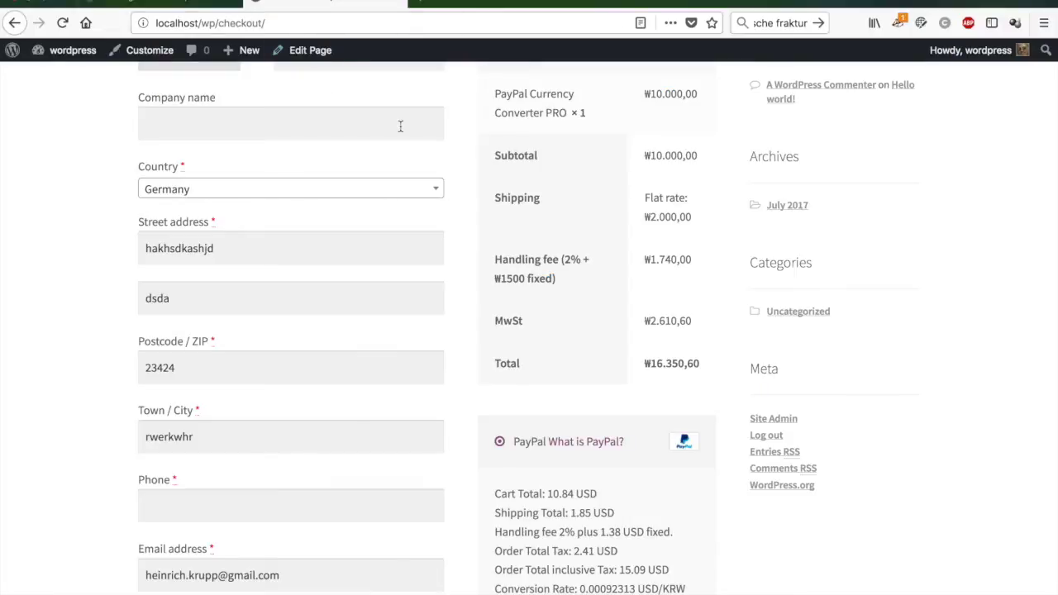
click(62, 23)
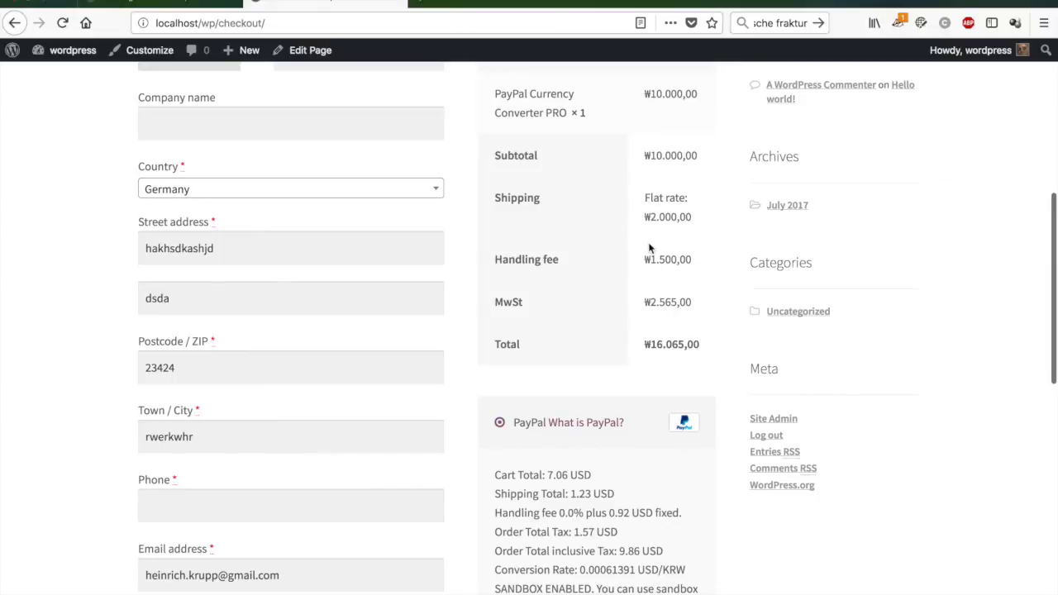
scroll(650, 248, down, 3)
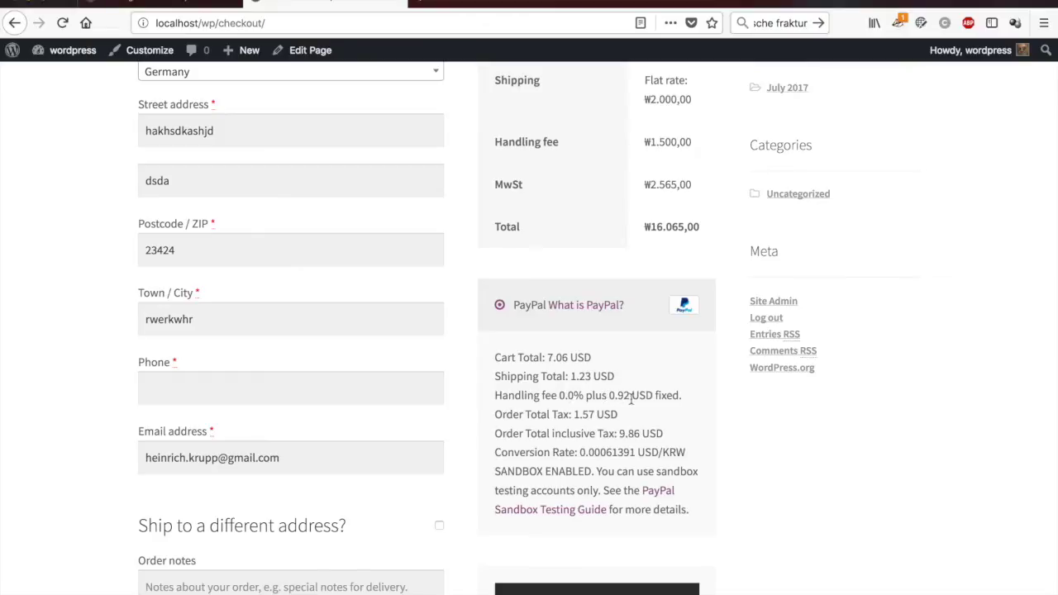
Set the handling fee percentage to 2 % in the currency converter settings and save
click(190, 8)
scroll(362, 489, down, 5)
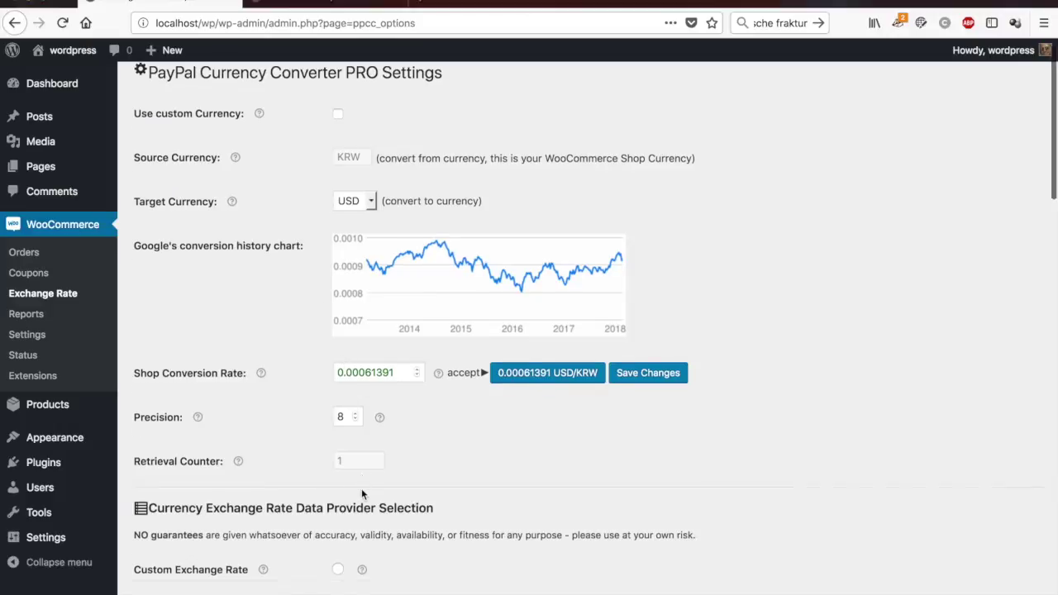
scroll(361, 490, down, 1)
click(359, 425)
click(355, 419)
text(2)
scroll(574, 279, up, 5)
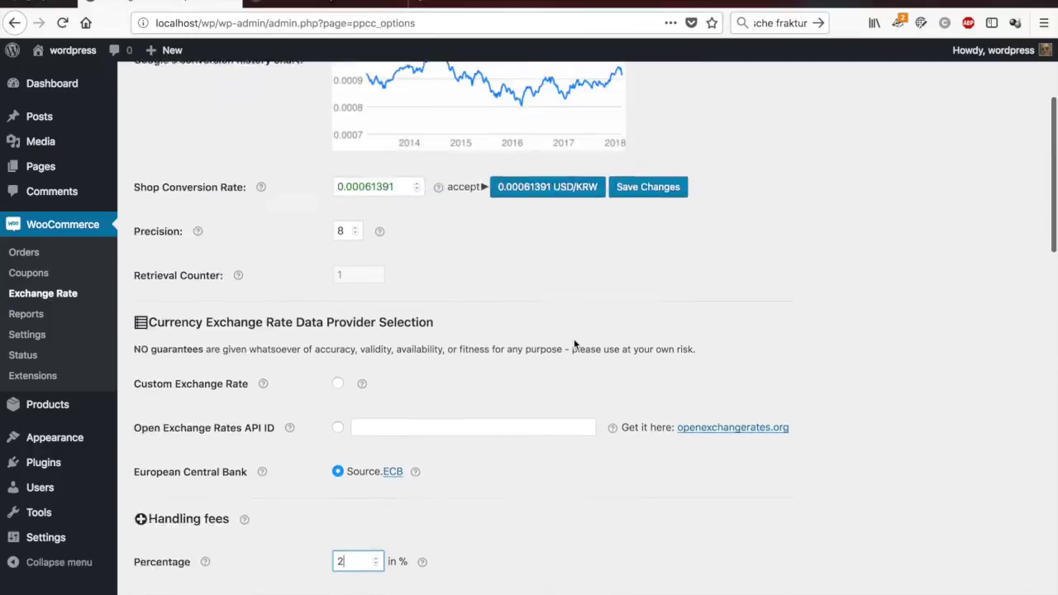
click(668, 357)
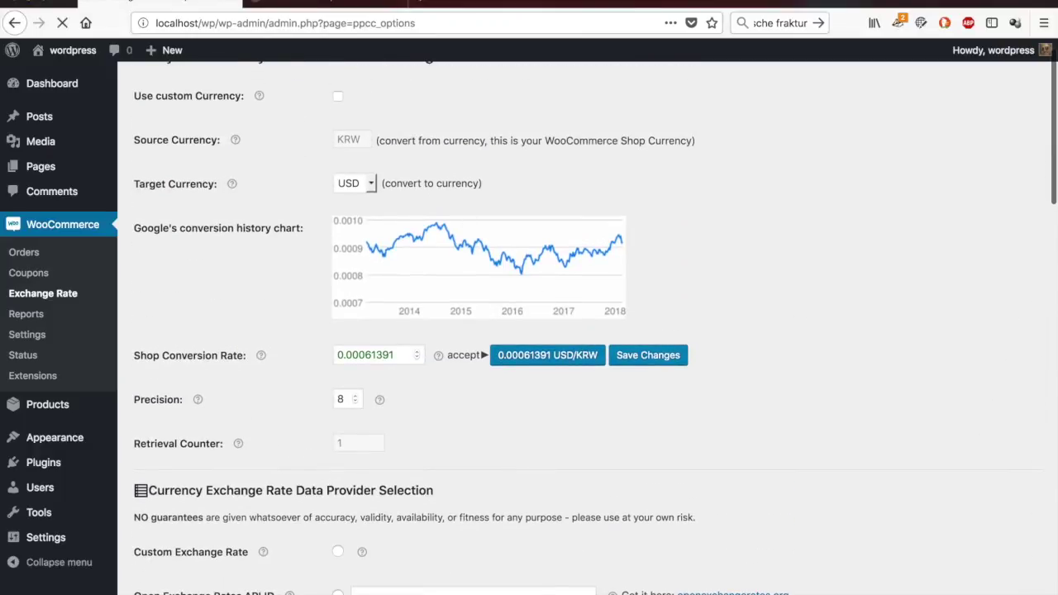
Check the combined percentage and fixed handling fee in the order summary on the shop's checkout page
click(326, 6)
scroll(346, 166, up, 10)
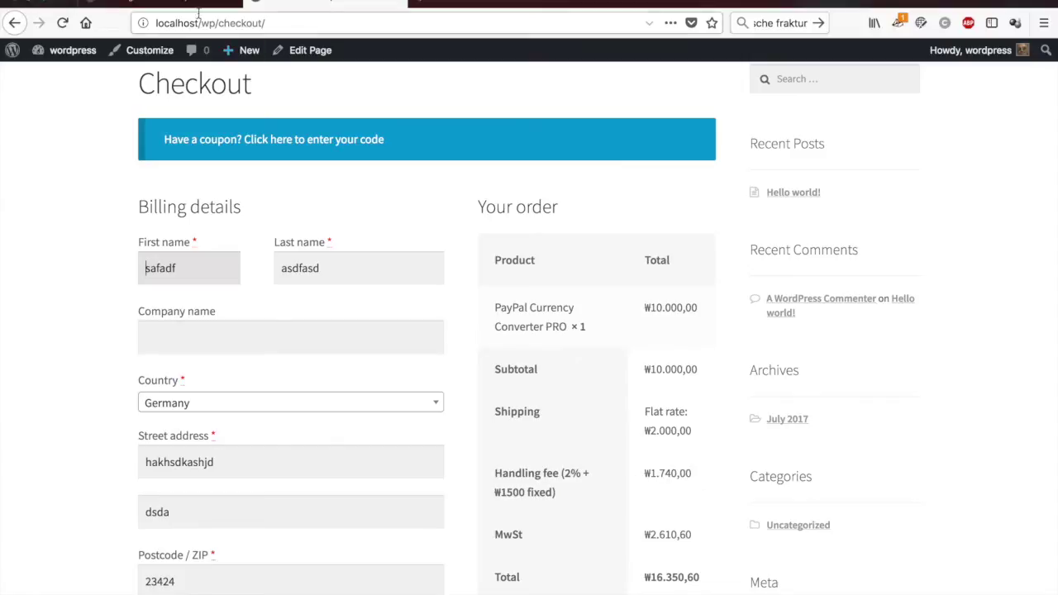
Set the fixed handling fee amount to 0 KRW in the currency converter settings and save the changes
key(ctrl+shift+Tab)
scroll(358, 401, down, 2)
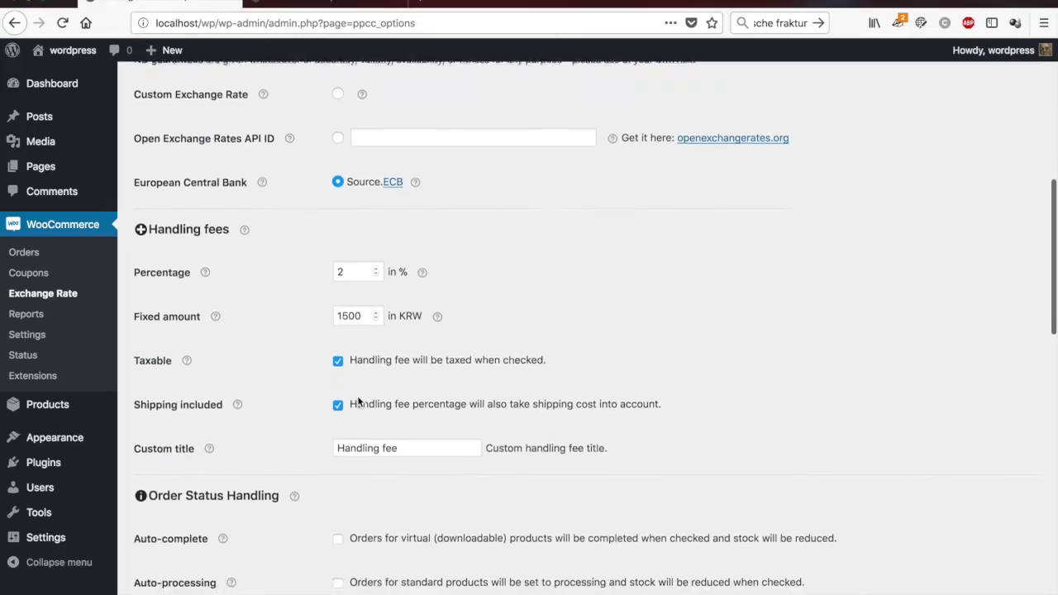
double_click(366, 291)
text(0)
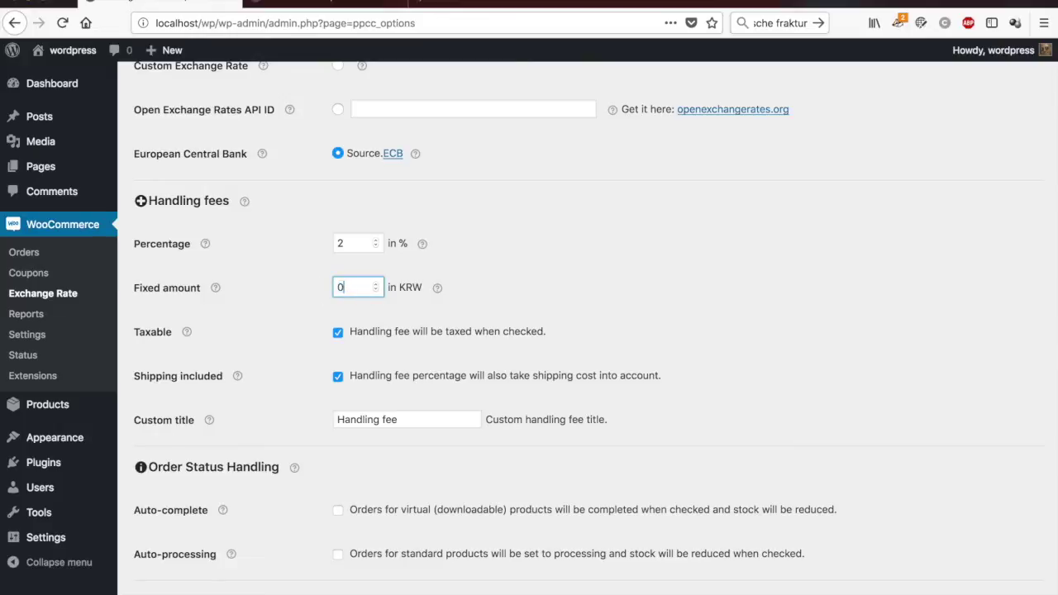
scroll(584, 285, up, 10)
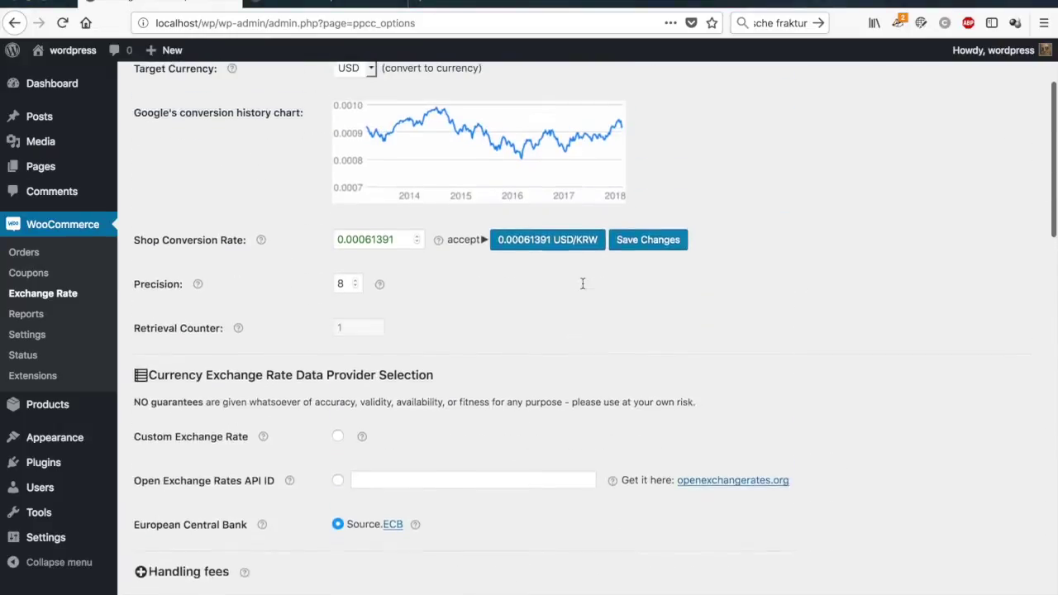
click(650, 294)
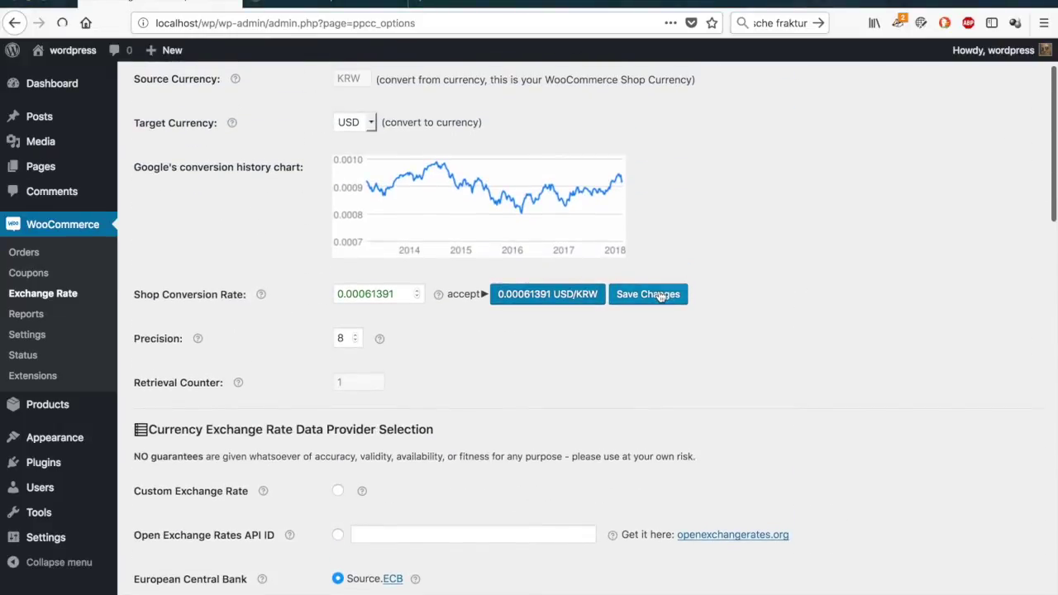
Reload the checkout page and check the percentage-only handling fee in the order and PayPal details
click(299, 4)
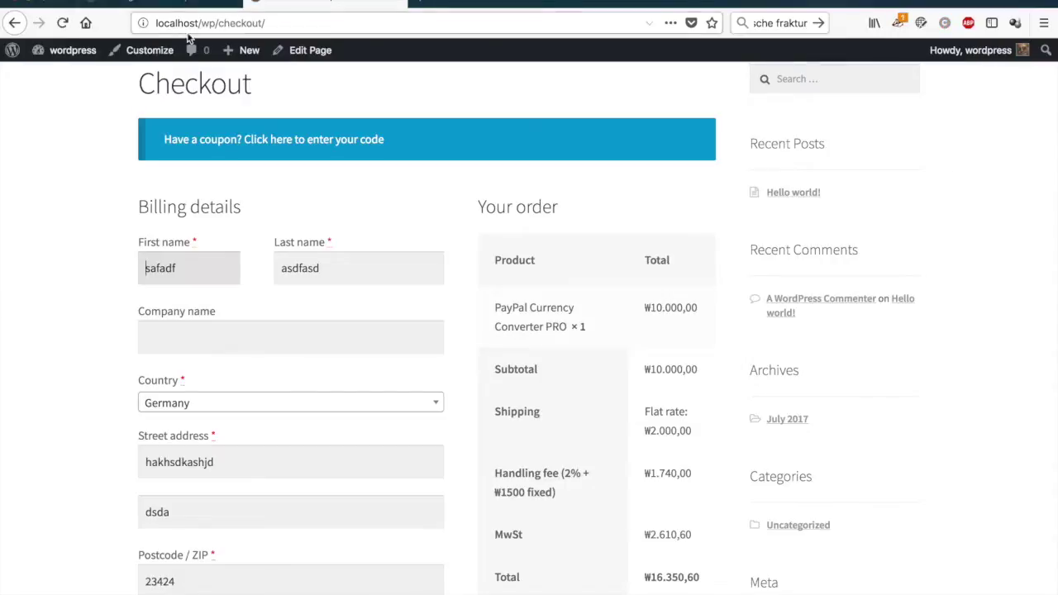
click(65, 23)
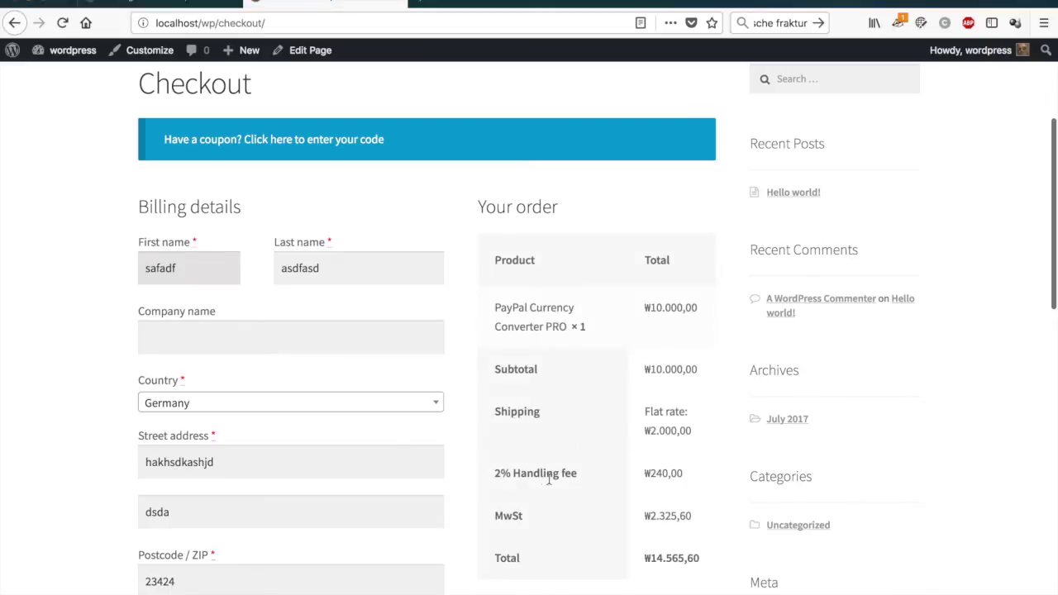
scroll(578, 475, down, 3)
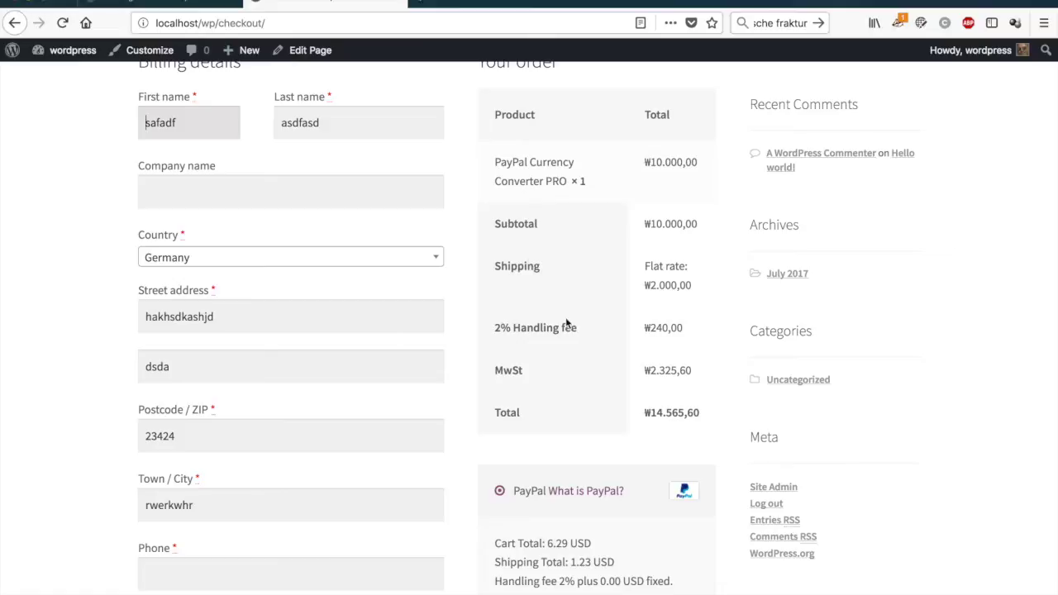
Set the handling fee percentage to 5 % in the currency converter settings and save the changes
click(184, 4)
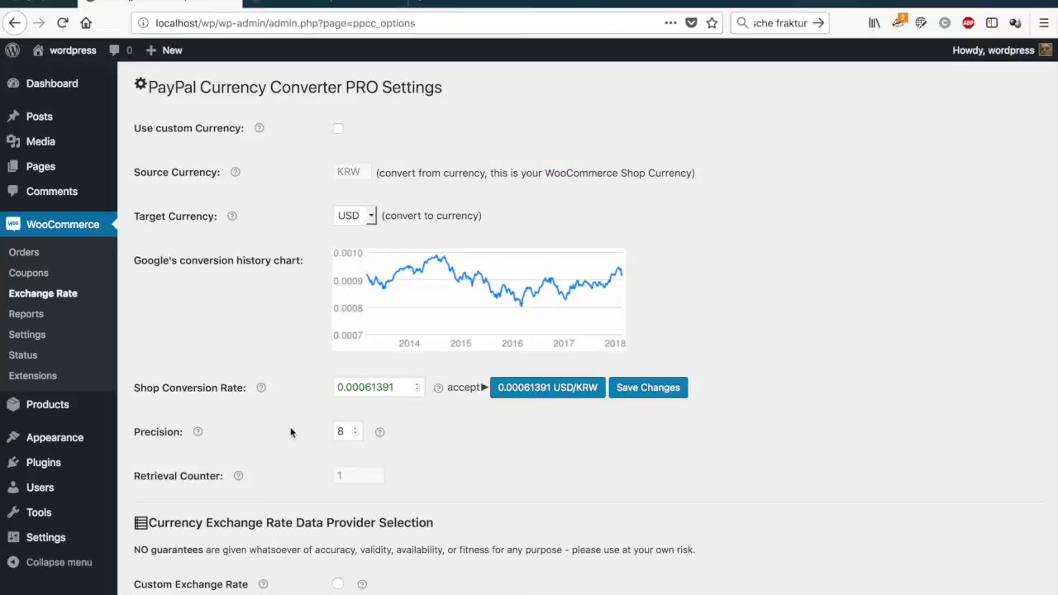
scroll(359, 485, down, 6)
double_click(356, 457)
text(5)
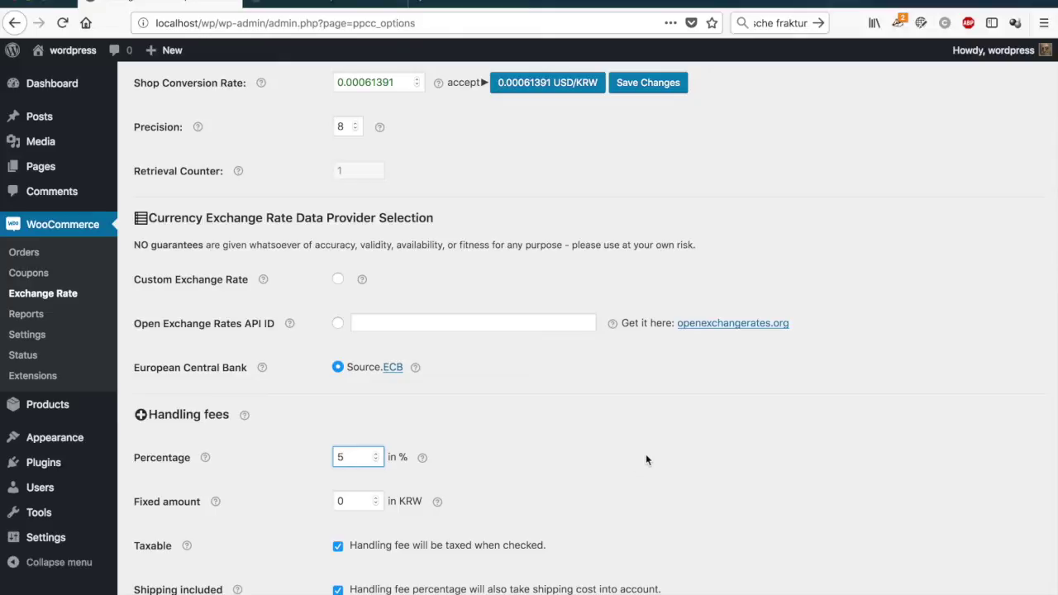
scroll(650, 457, down, 5)
scroll(683, 334, up, 8)
click(661, 220)
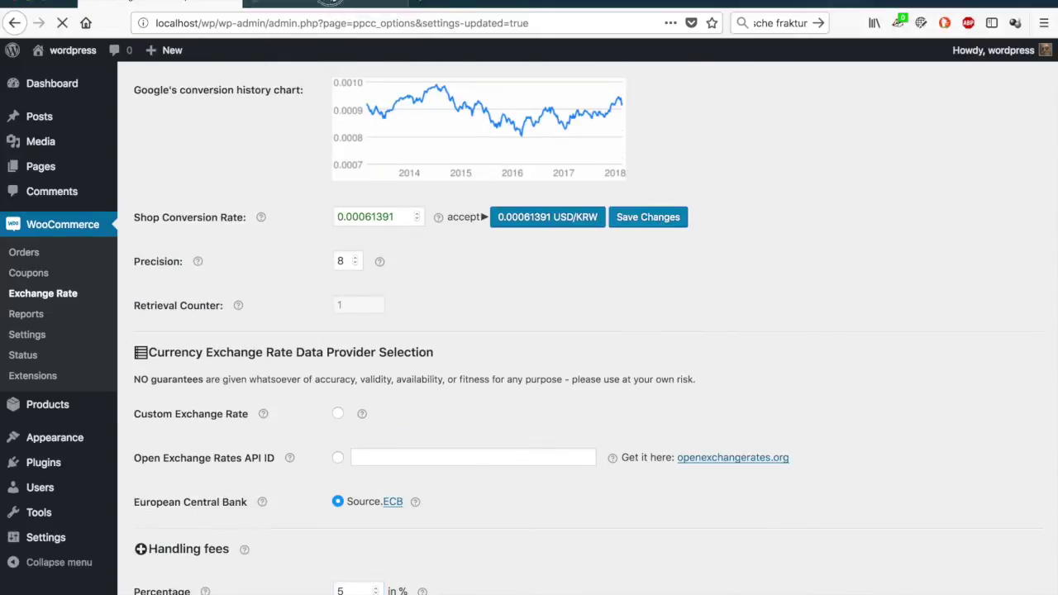
Check the 5 % handling fee, order total and PayPal conversion details on the refreshed checkout page
click(330, 2)
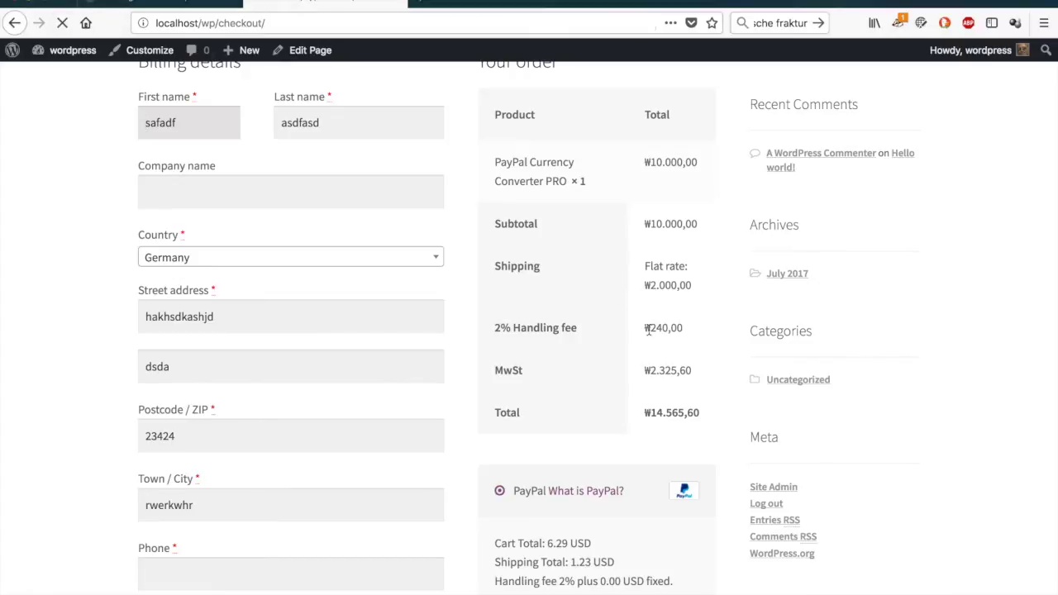
scroll(717, 383, down, 1)
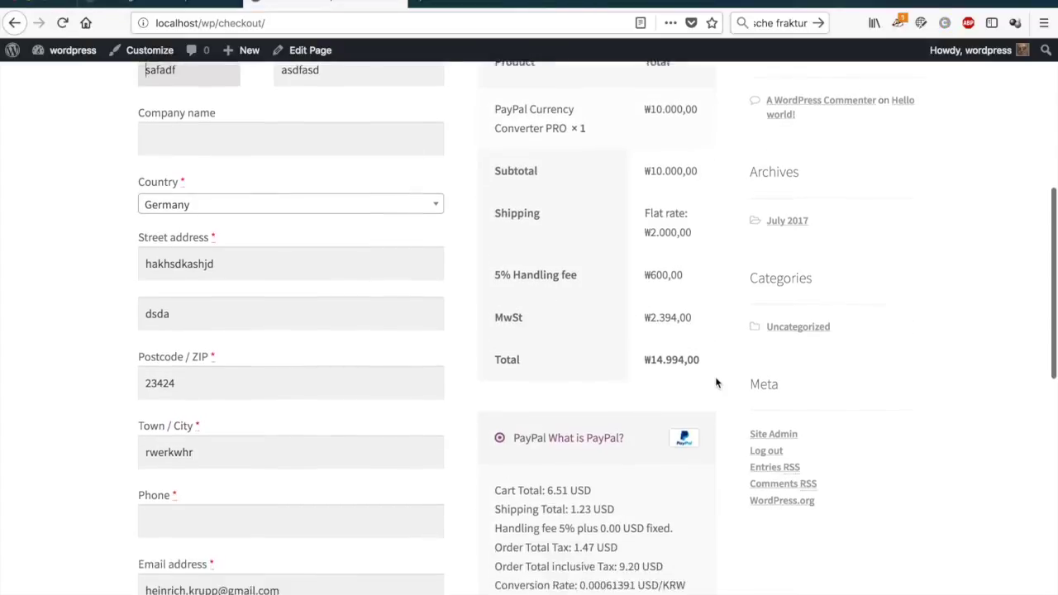
scroll(717, 383, down, 1)
scroll(717, 383, down, 2)
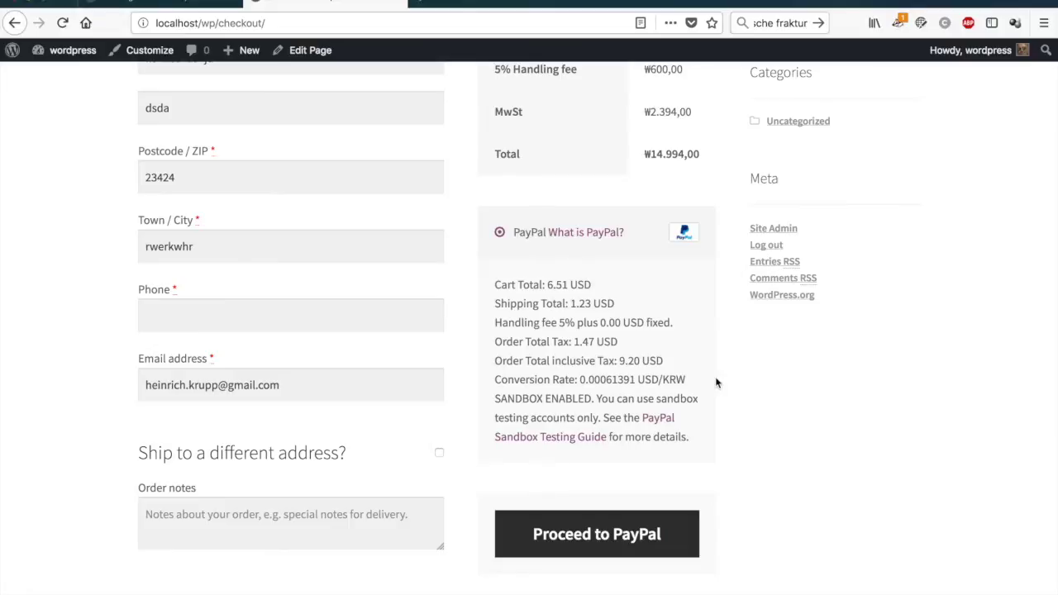
scroll(715, 383, up, 2)
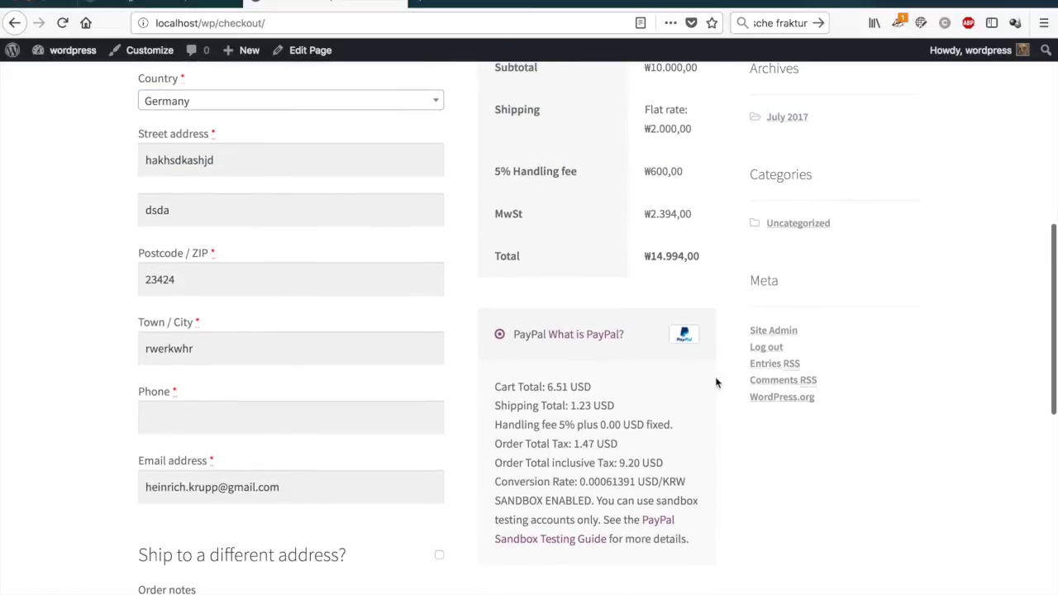
Change the custom handling fee title to "Processing fee" in the currency converter settings and save the changes
click(132, 3)
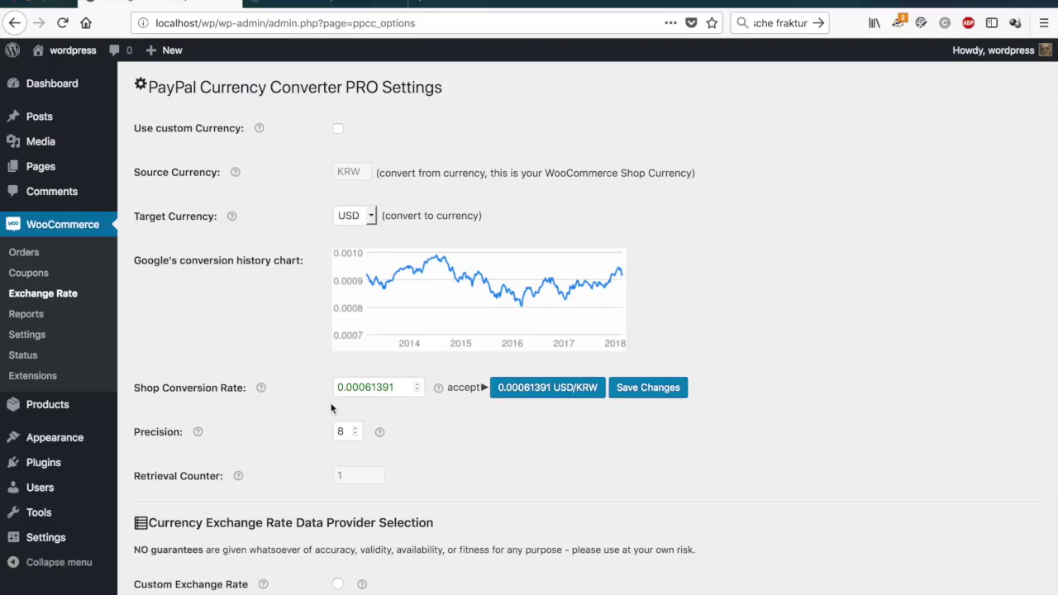
scroll(330, 408, down, 5)
scroll(331, 407, down, 3)
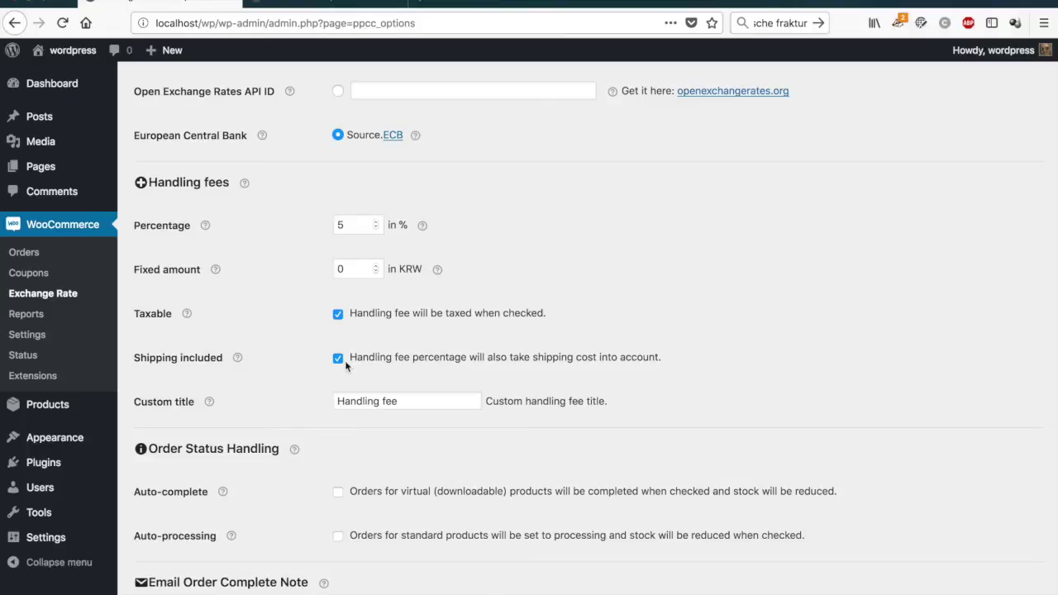
mouse_move(238, 360)
click(411, 403)
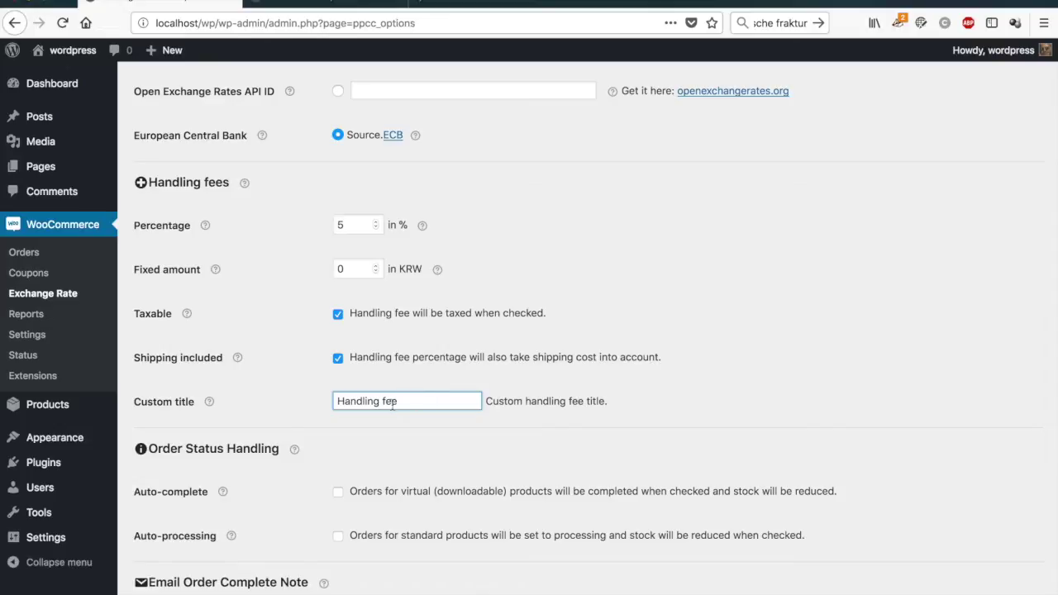
click(402, 405)
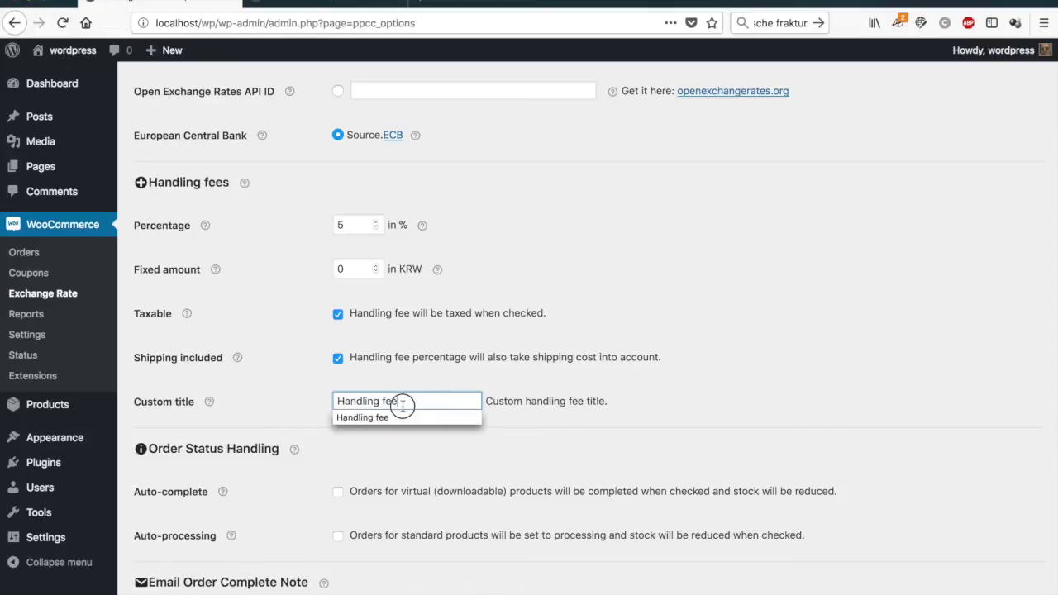
drag(318, 409, 317, 399)
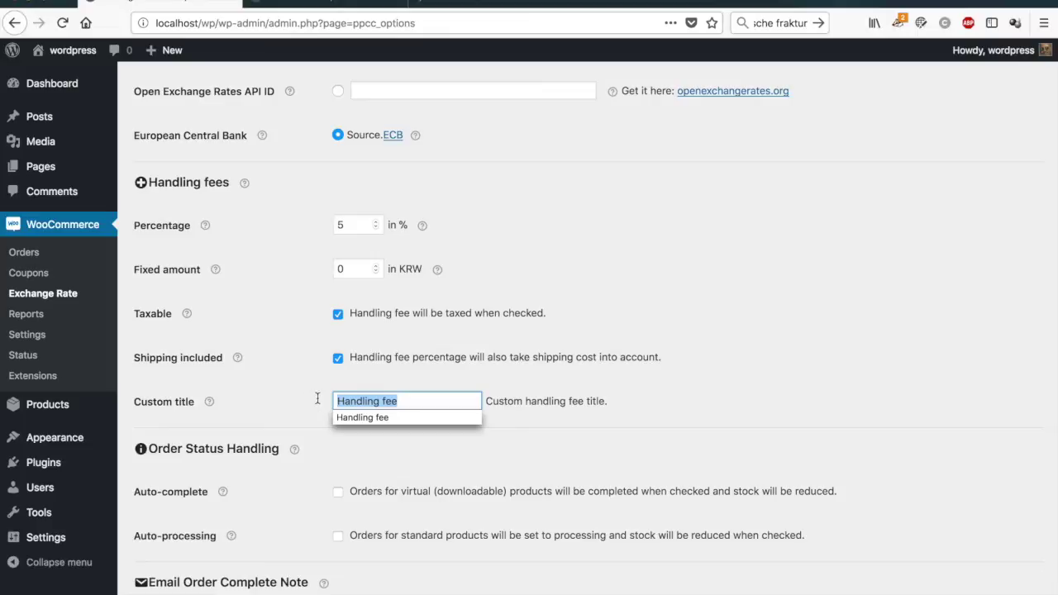
text(Process)
text(ion)
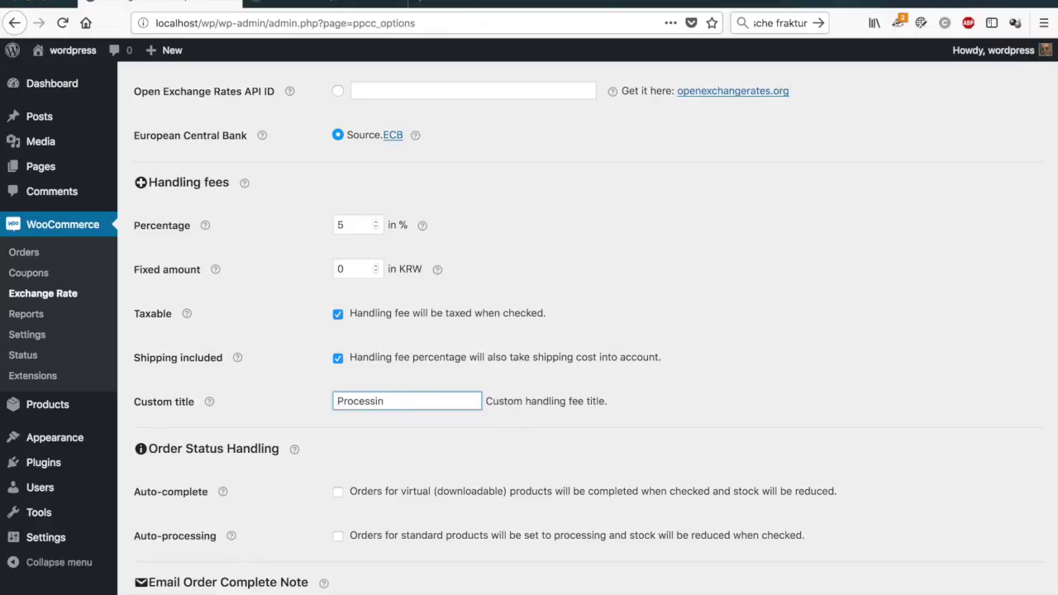
text( fee)
scroll(588, 401, up, 5)
click(674, 102)
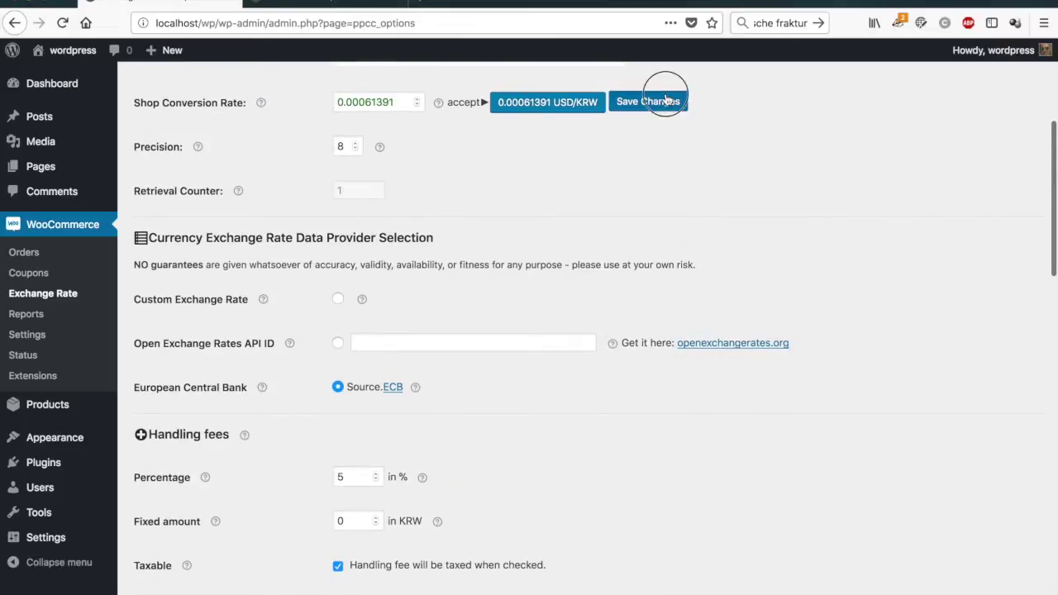
Reload the checkout page and check the fee's custom title in the order summary
click(330, 5)
click(62, 23)
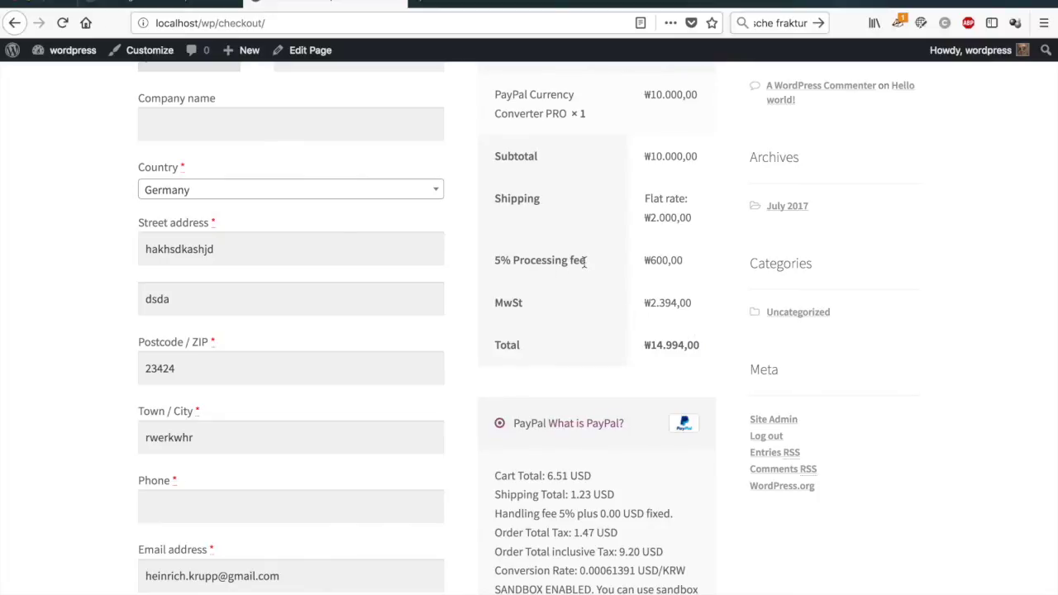
Enable Auto-complete for virtual products and Auto-processing for standard products under Order Status Handling in the converter settings
click(162, 5)
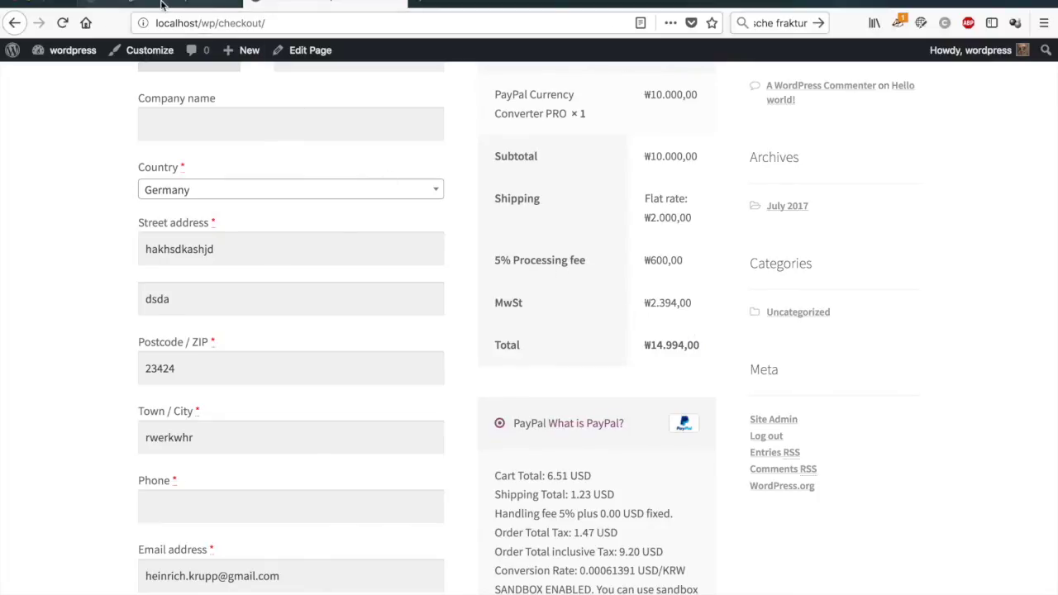
scroll(372, 372, down, 10)
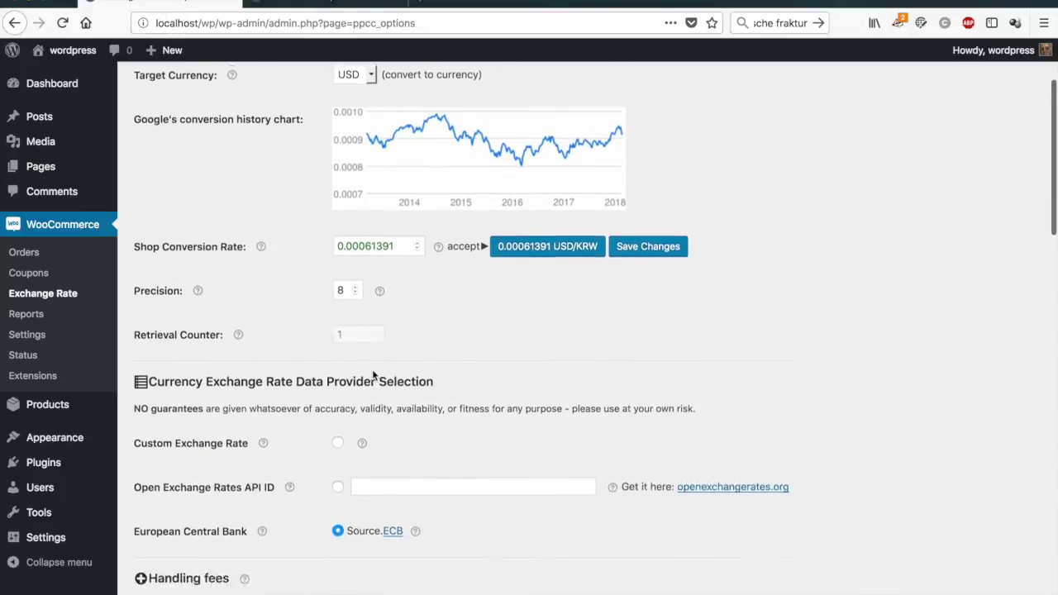
scroll(372, 370, down, 7)
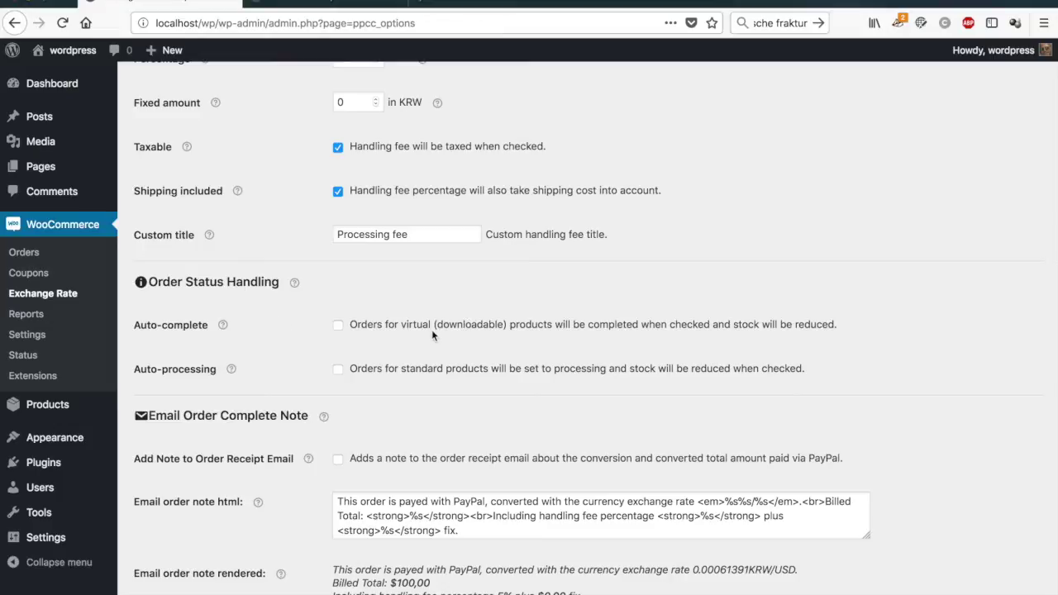
click(338, 326)
scroll(338, 329, down, 2)
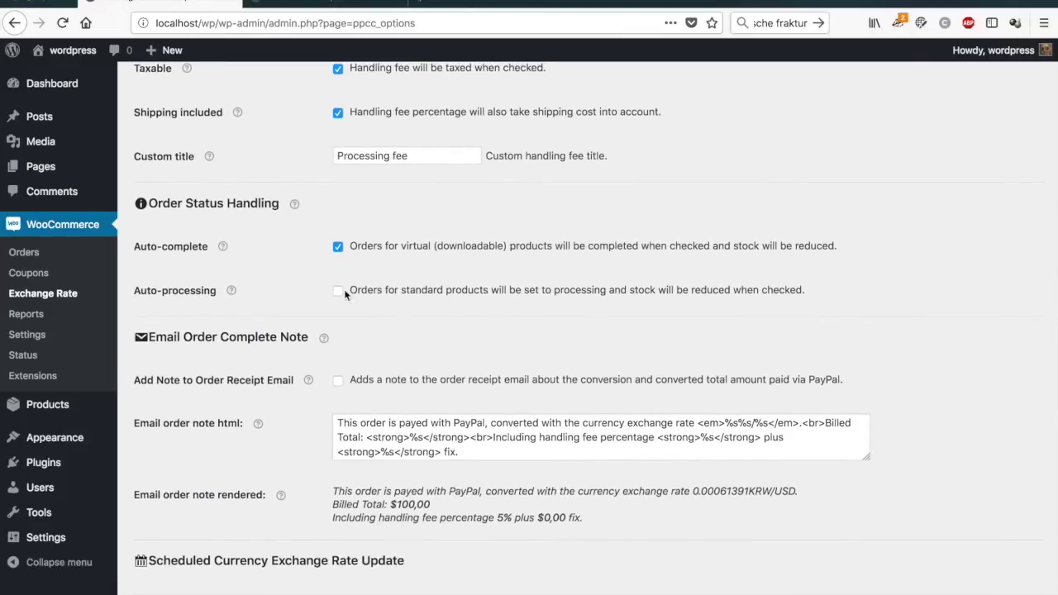
click(338, 291)
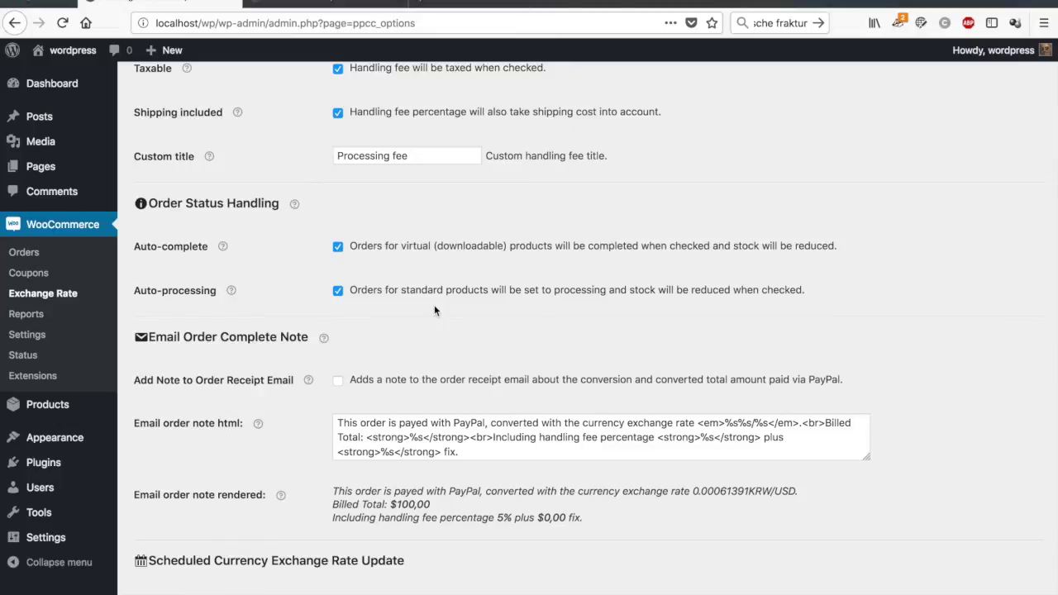
Enable adding a note about the currency conversion and converted total to the order receipt email
scroll(436, 310, down, 1)
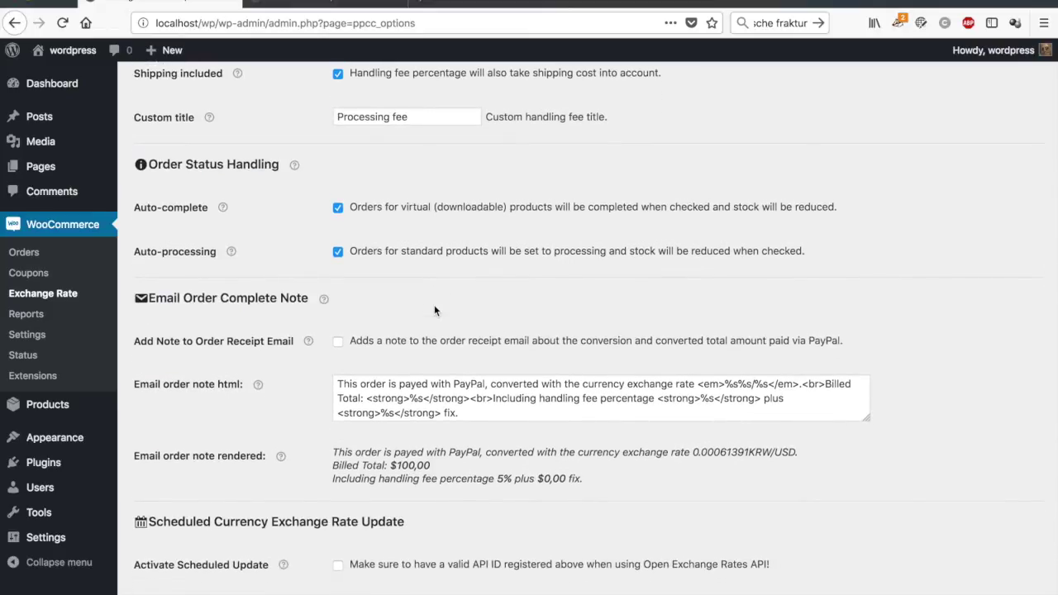
scroll(434, 311, down, 2)
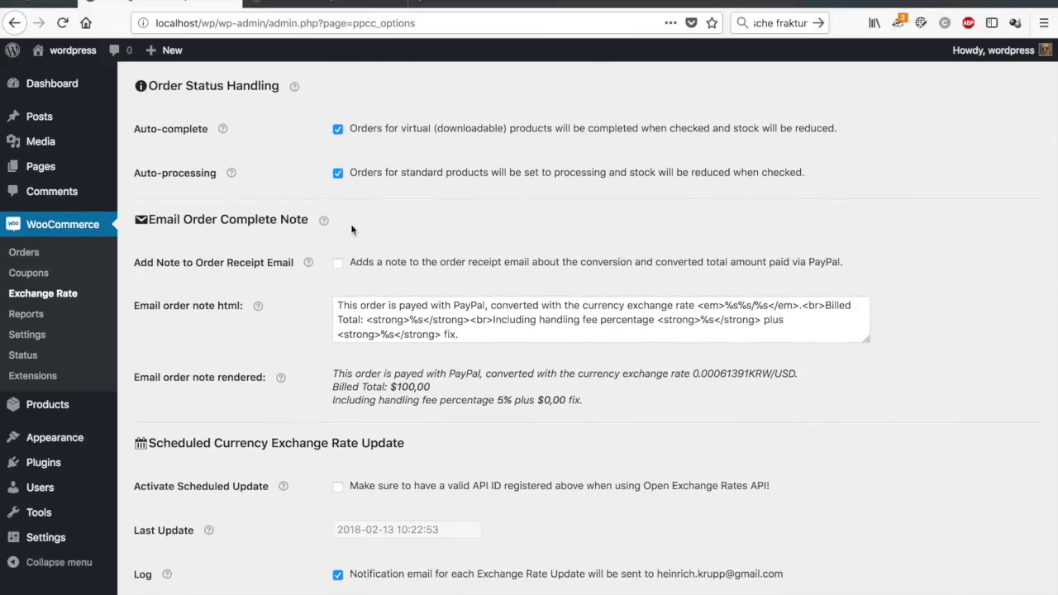
mouse_move(325, 223)
click(339, 265)
Examine the rendered email order note and the HTML template it is built from
drag(332, 374, 583, 398)
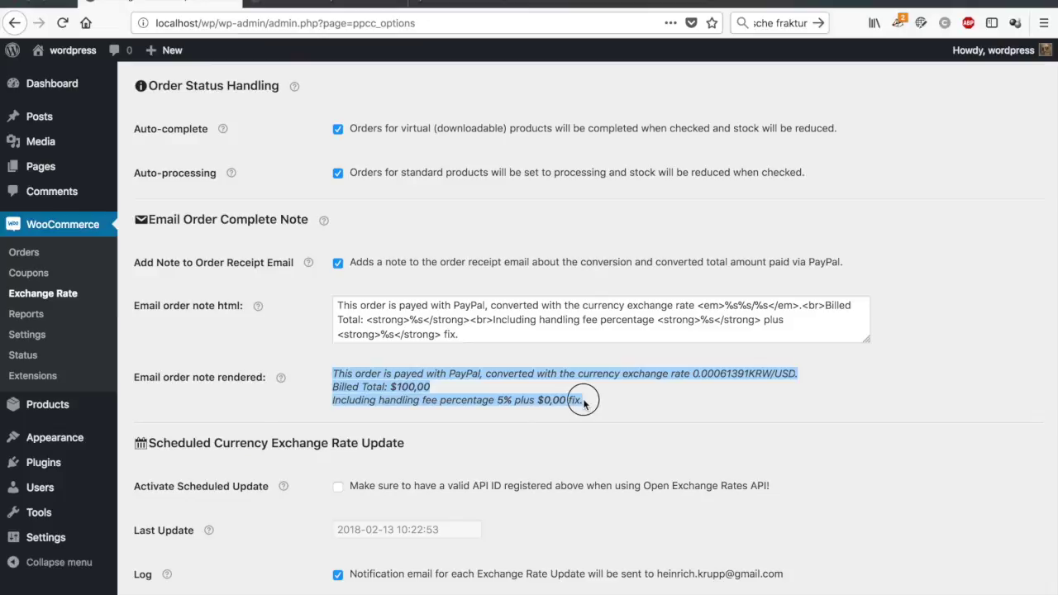
drag(562, 334, 335, 303)
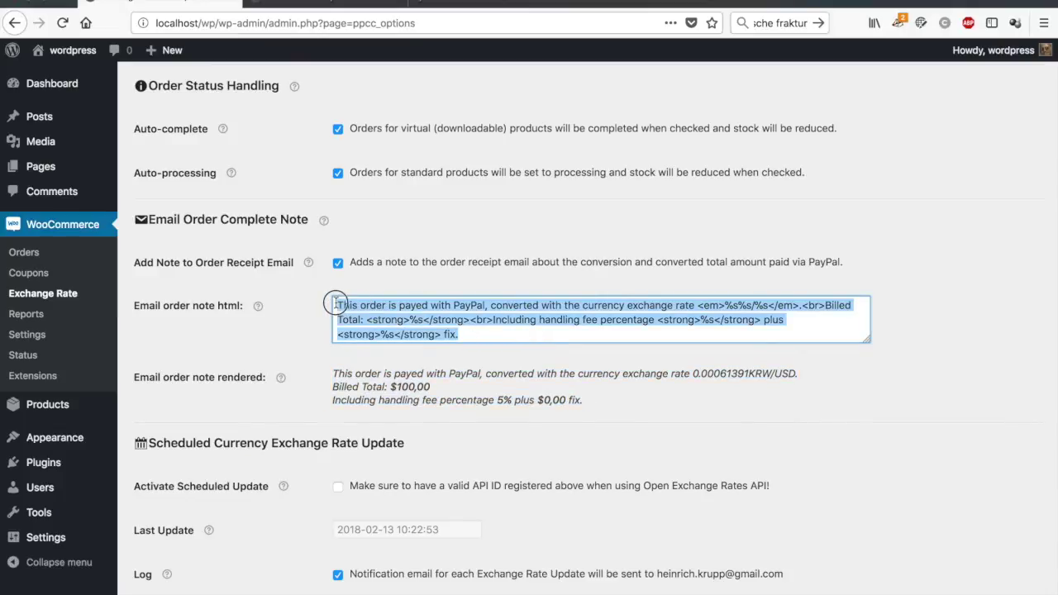
click(421, 322)
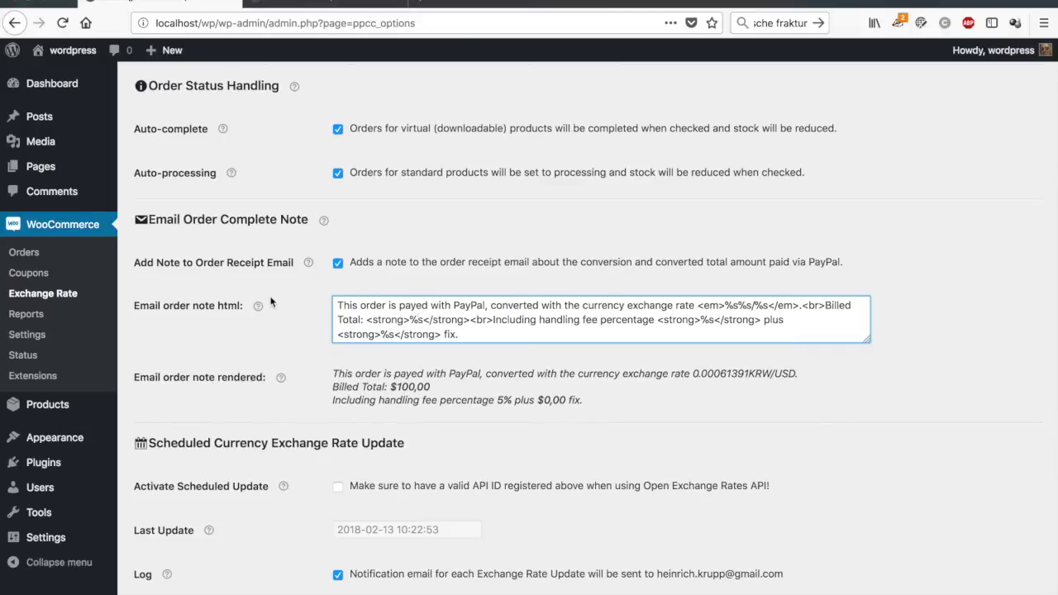
mouse_move(259, 306)
Activate the scheduled update under Scheduled Currency Exchange Rate Update in the converter settings
scroll(458, 347, down, 2)
scroll(458, 351, down, 2)
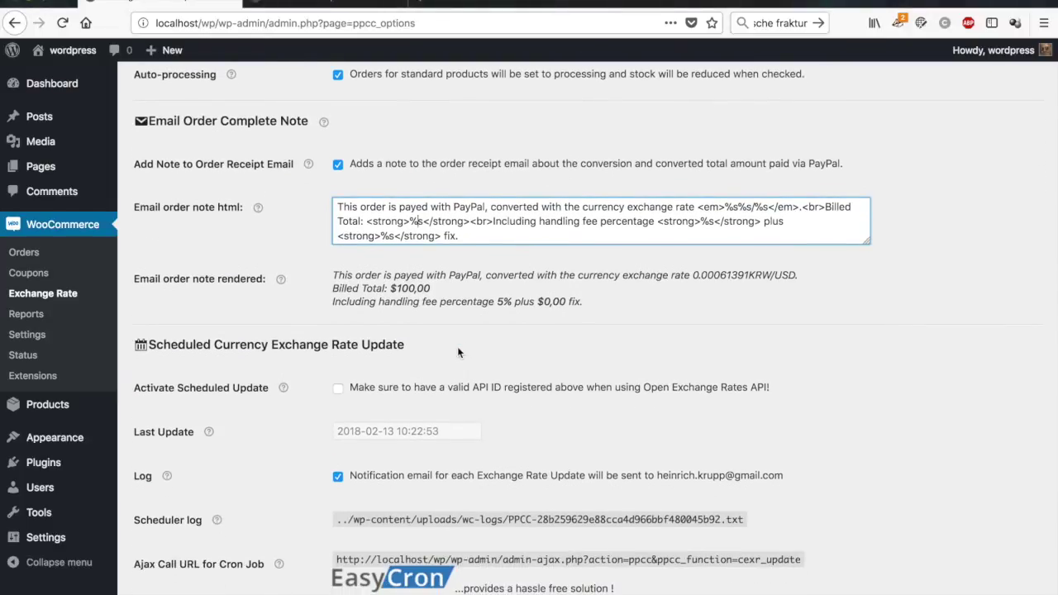
scroll(459, 353, down, 1)
scroll(459, 352, down, 1)
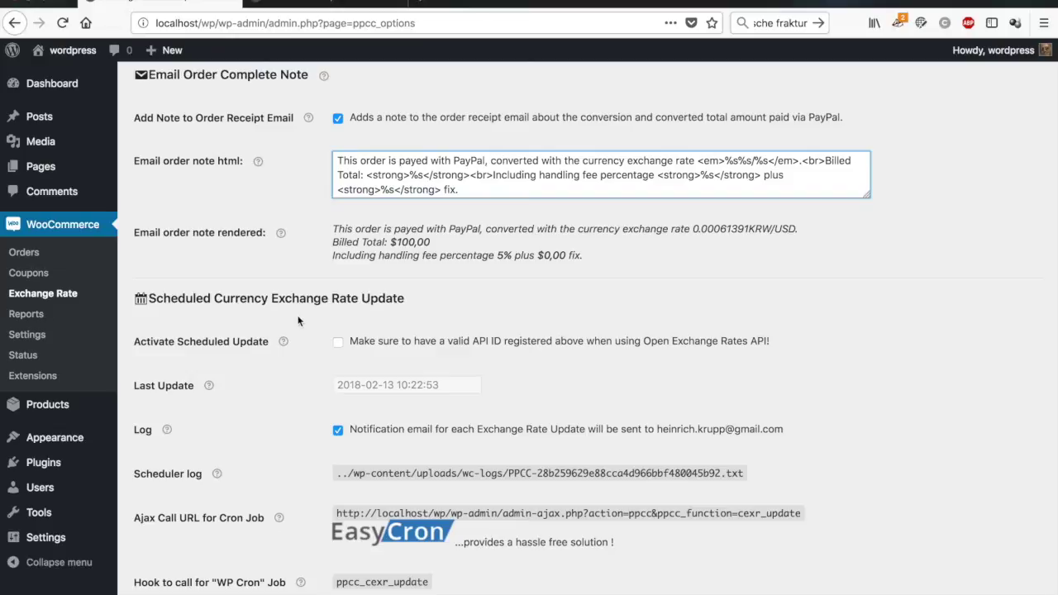
click(385, 334)
click(339, 344)
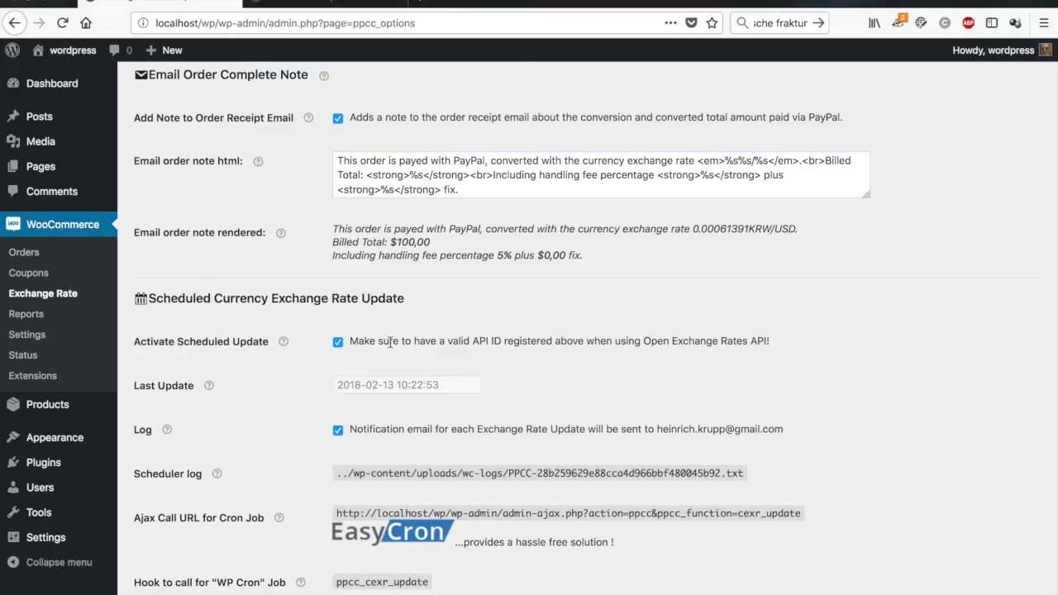
Copy the hook name ppcc_cexr_update given for the WP Cron job and save the converter settings
scroll(389, 342, down, 1)
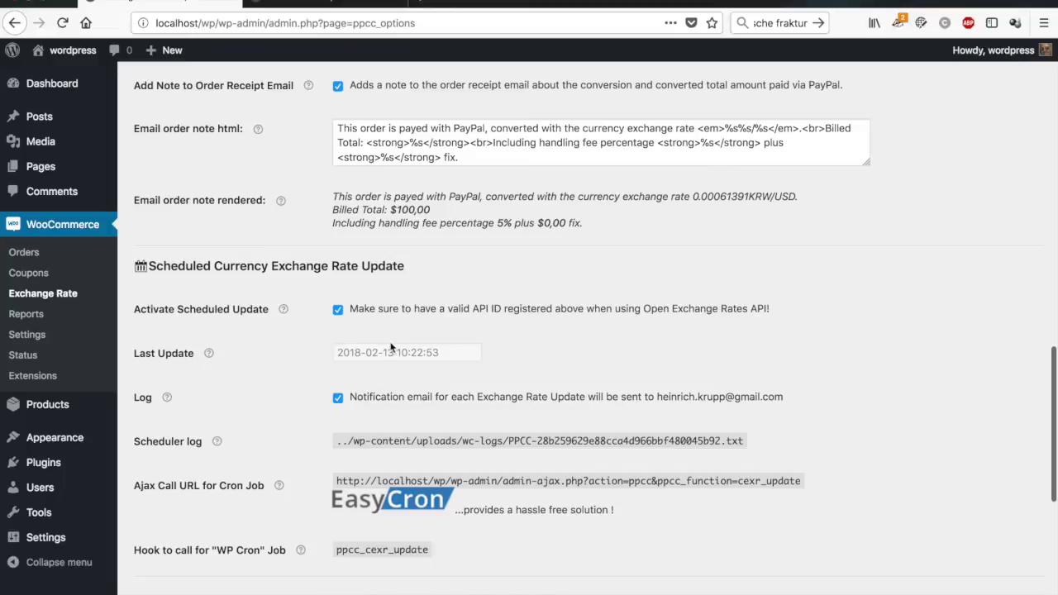
scroll(391, 347, down, 3)
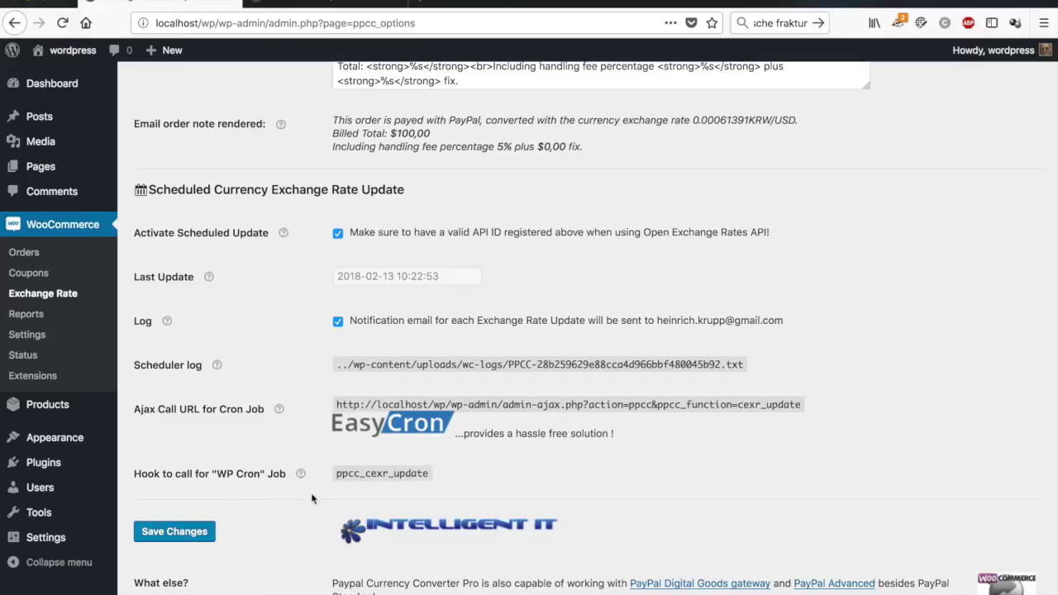
drag(388, 473, 366, 473)
double_click(406, 472)
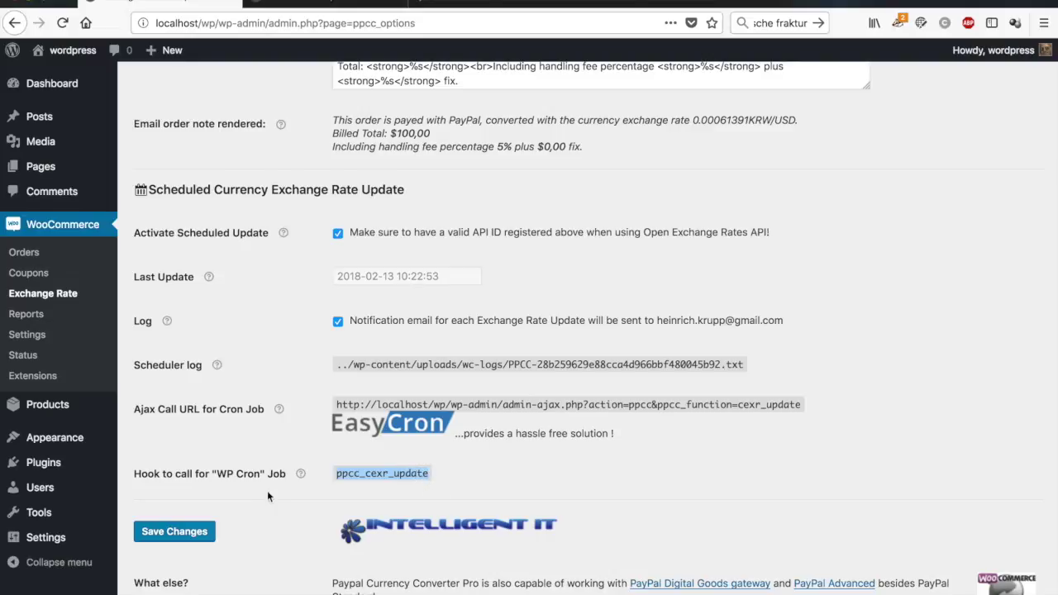
click(210, 532)
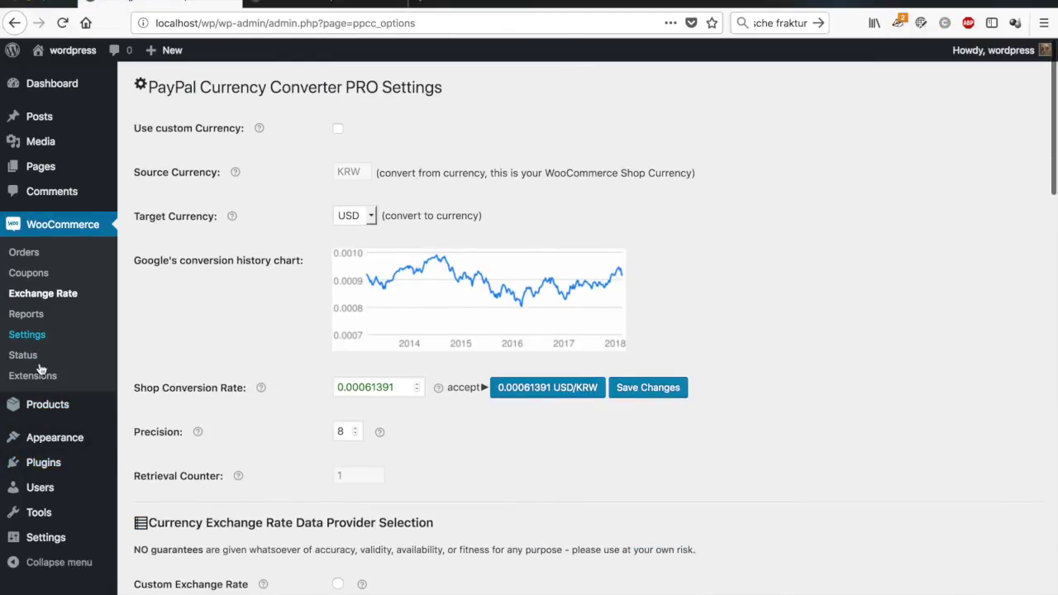
Open the WP-Cron events page and enter ppcc_cexr_update as the hook name of a new cron event
mouse_move(39, 513)
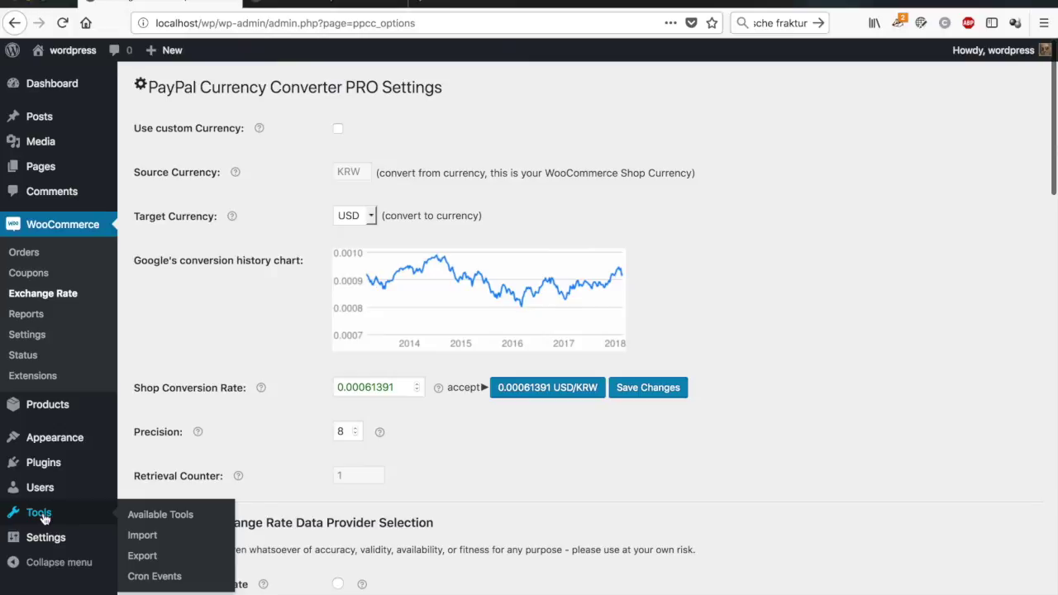
click(155, 577)
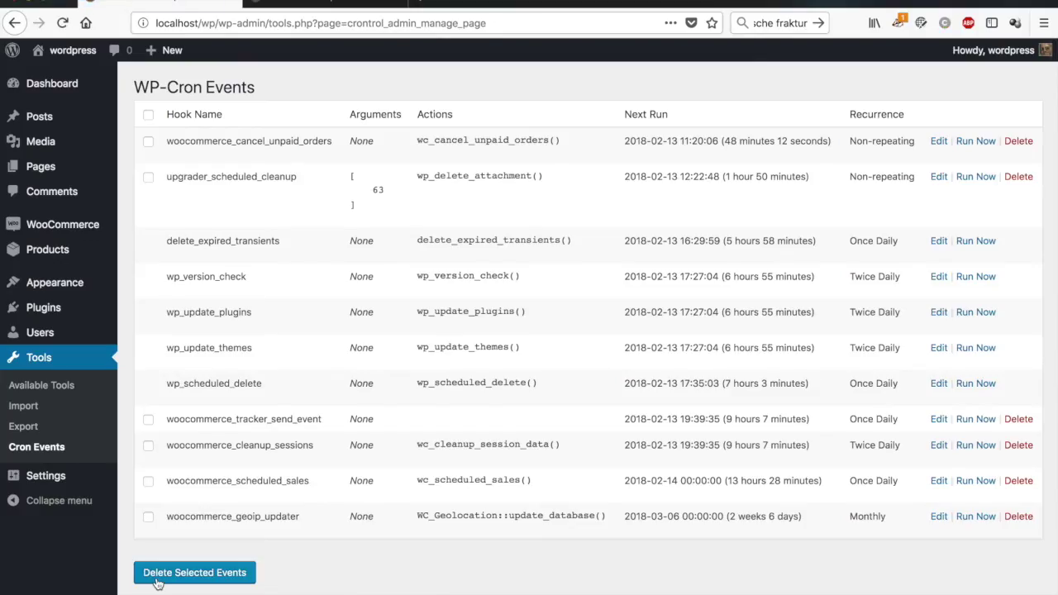
scroll(157, 584, down, 5)
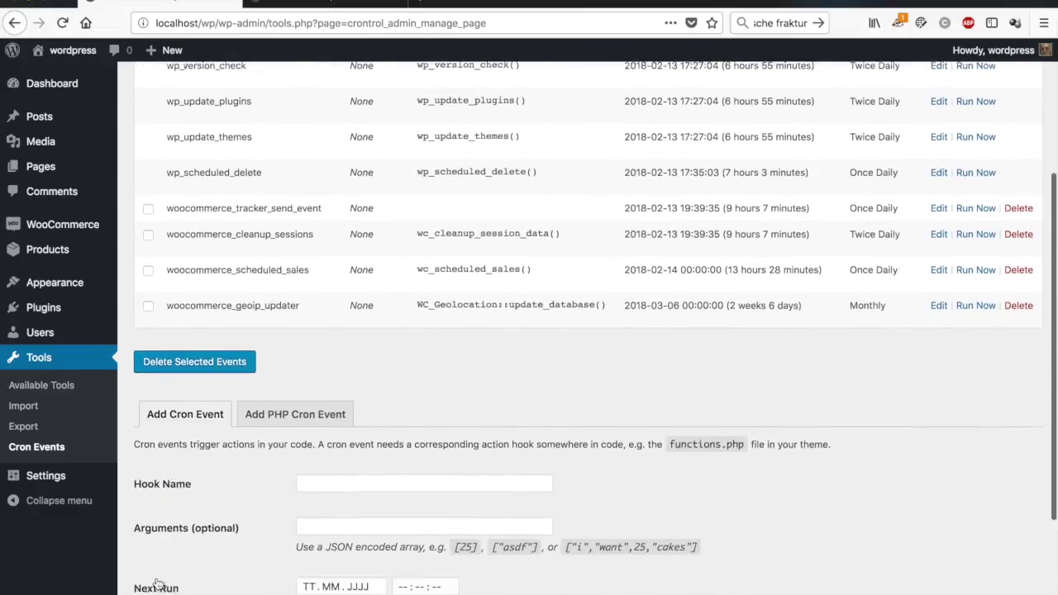
scroll(157, 584, down, 3)
click(322, 374)
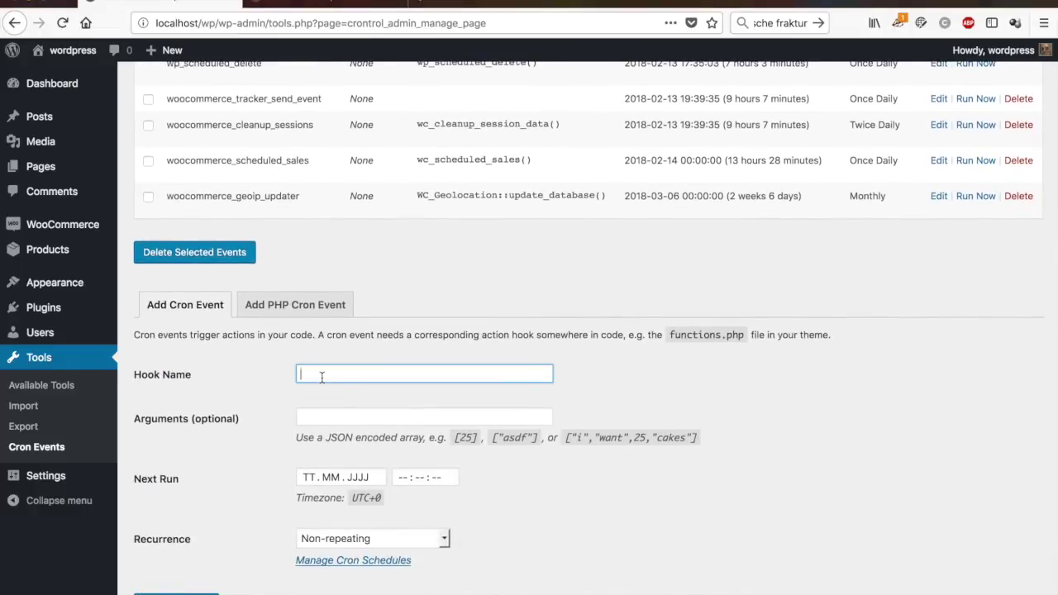
text(ppcr_cexr_update)
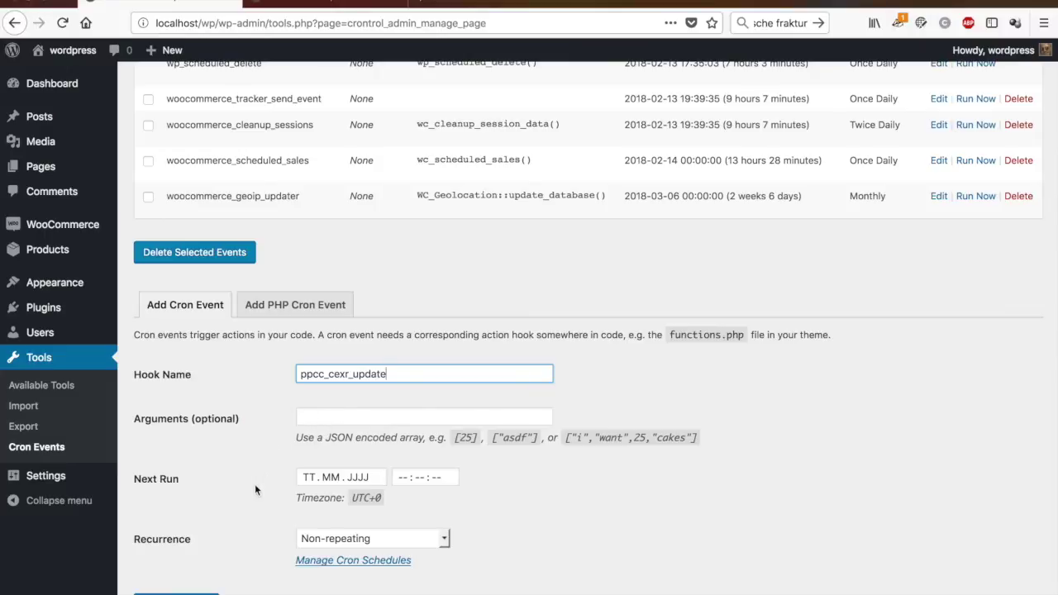
Set the new cron event's next run to 13.02.2018 at 20:00:00
click(328, 478)
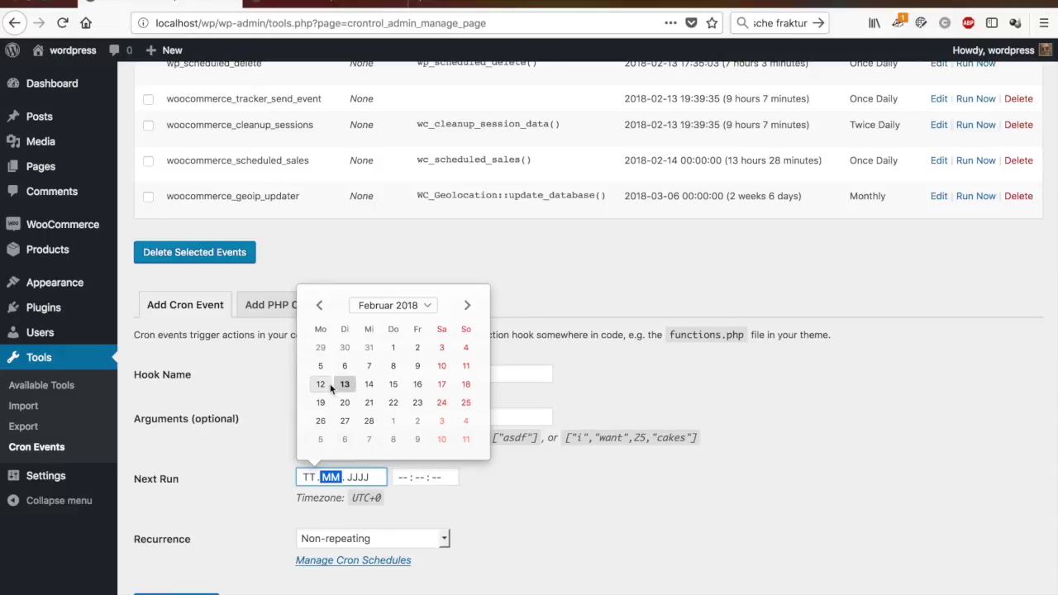
click(351, 384)
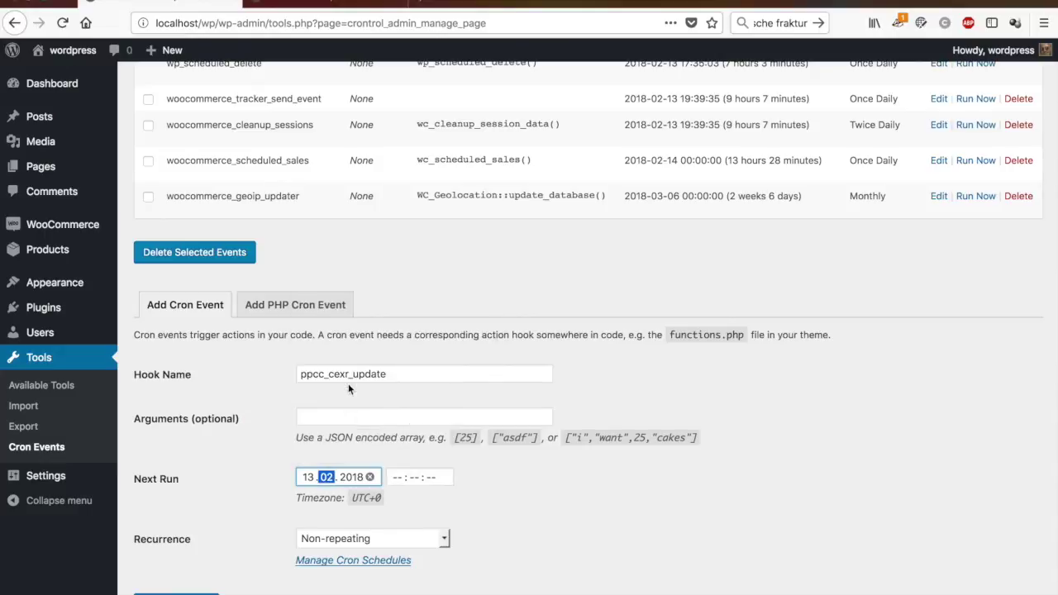
click(401, 478)
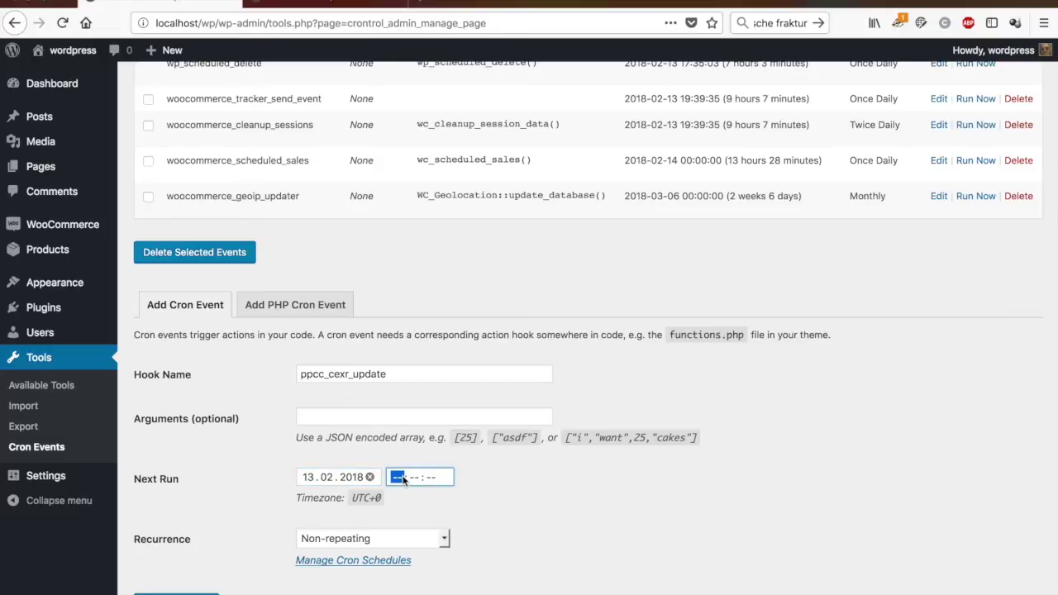
text(20:)
text(00 : 00)
Set the cron event's recurrence to Twice Daily (12 hours), add the event and check its entry in the event list
click(439, 540)
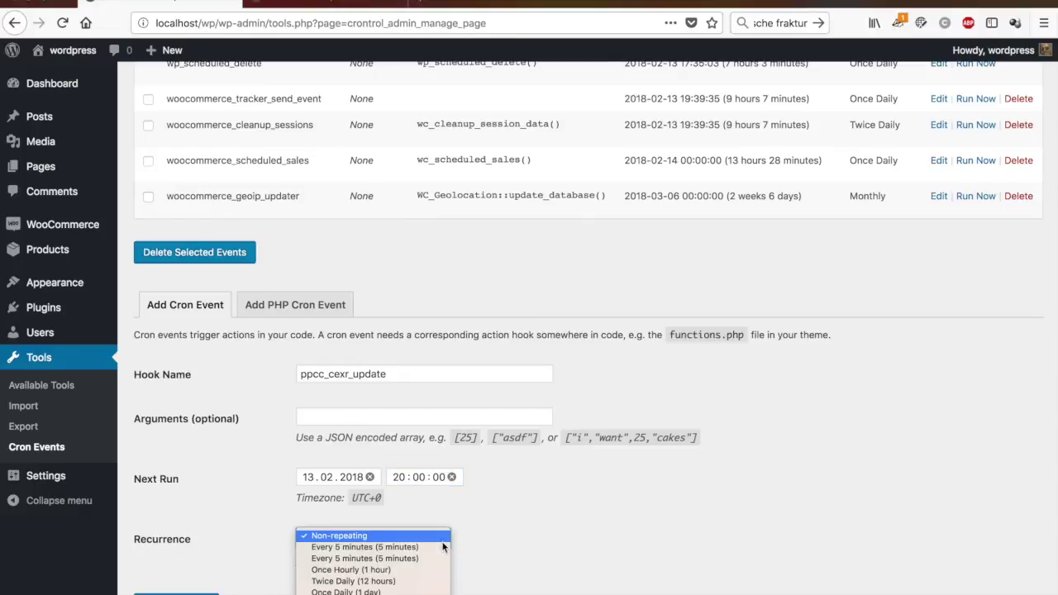
scroll(523, 529, down, 1)
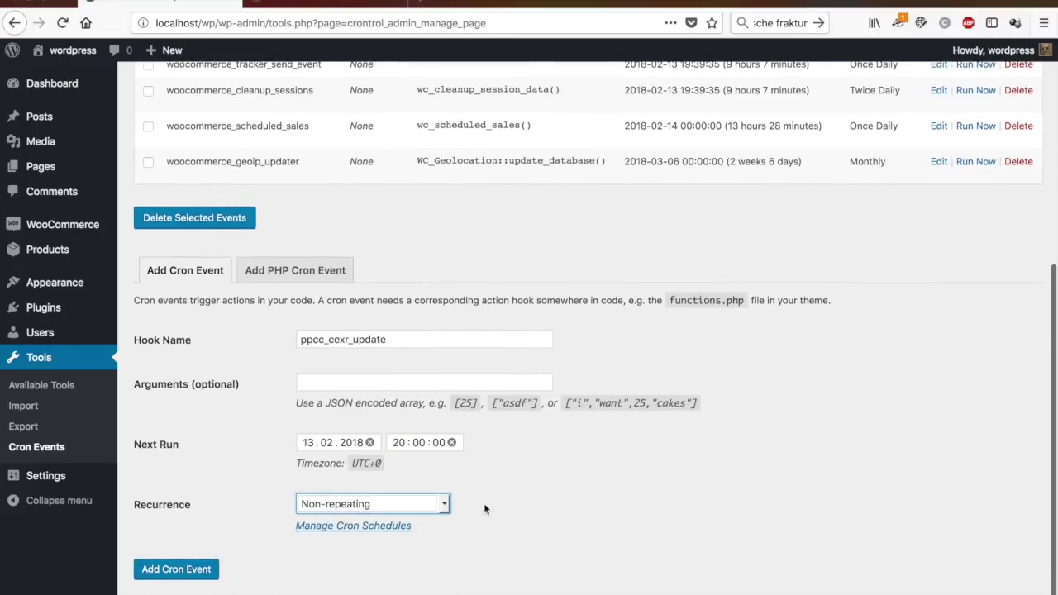
click(448, 506)
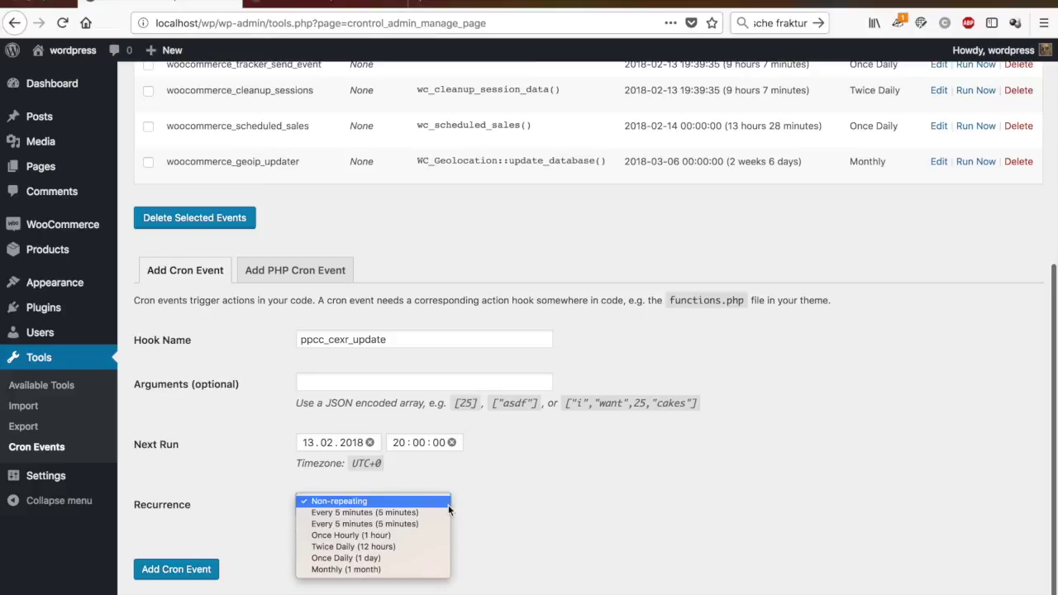
click(383, 548)
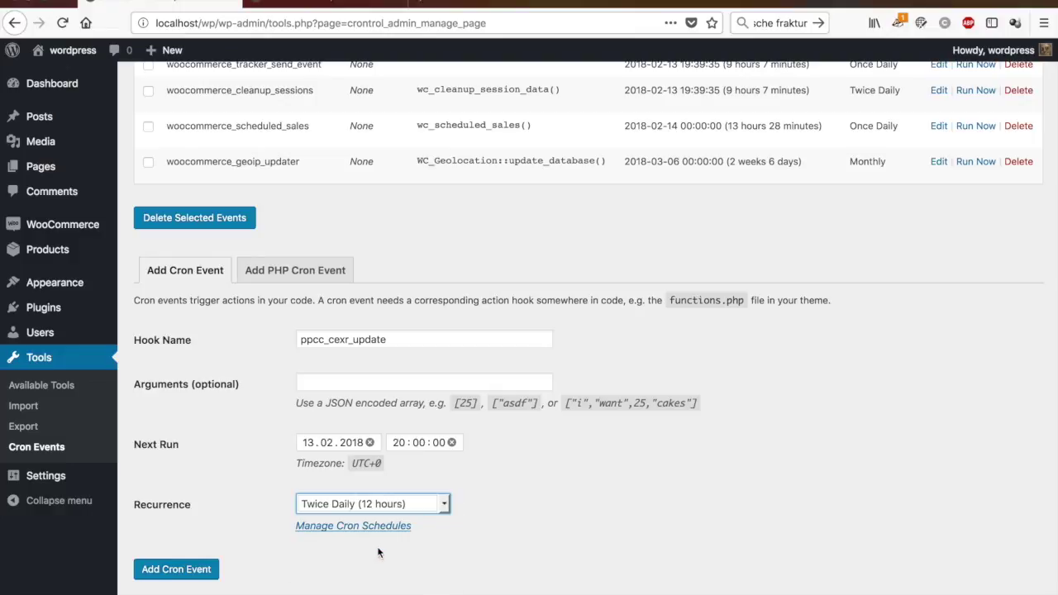
click(211, 571)
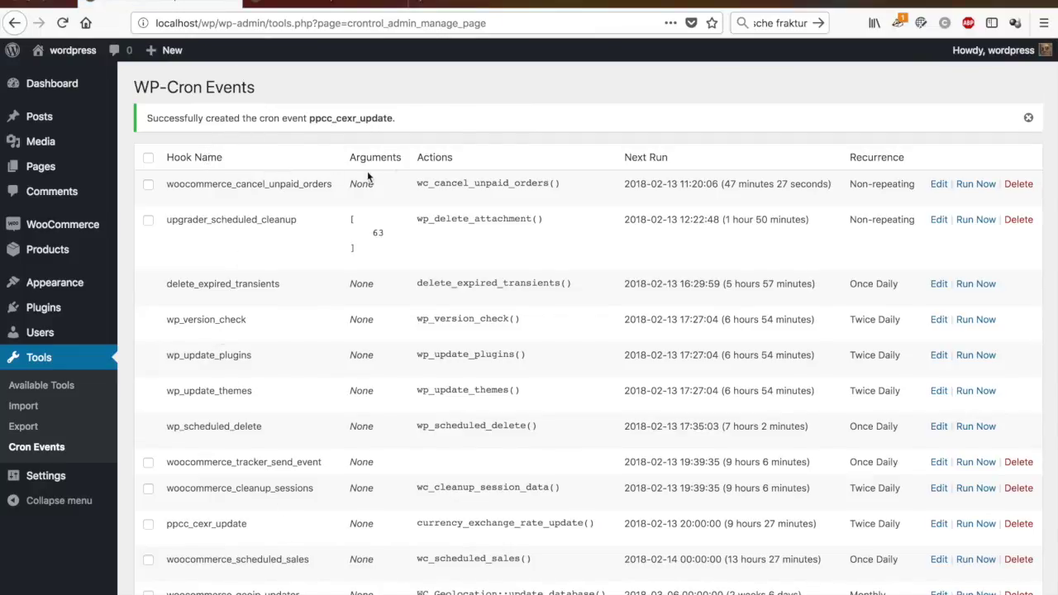
scroll(353, 411, down, 3)
scroll(353, 411, down, 2)
scroll(353, 411, up, 3)
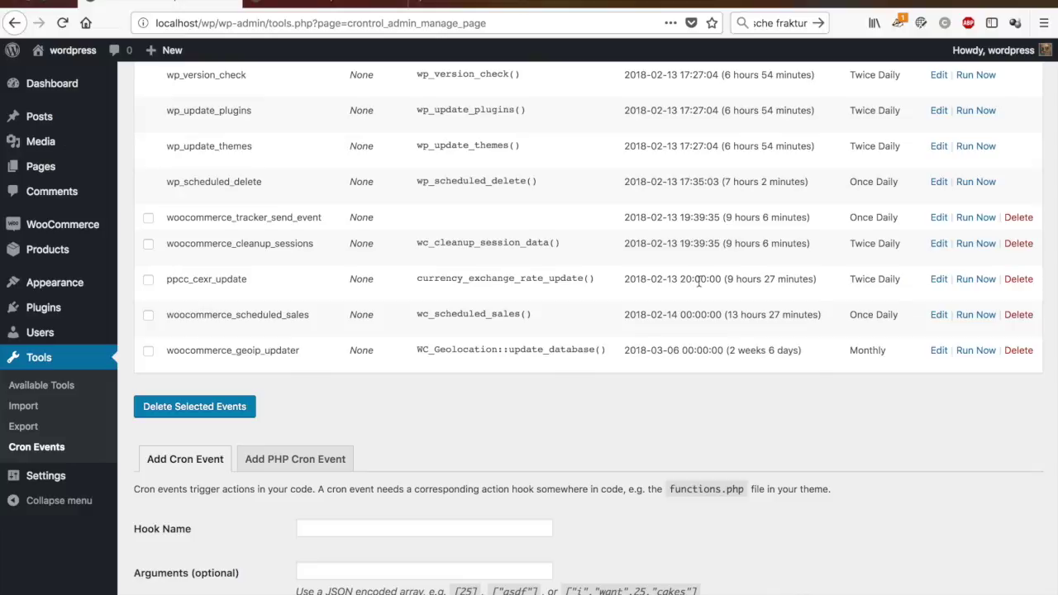
Return to the WooCommerce Exchange Rate settings and examine the Ajax call URL for external cron jobs
mouse_move(66, 233)
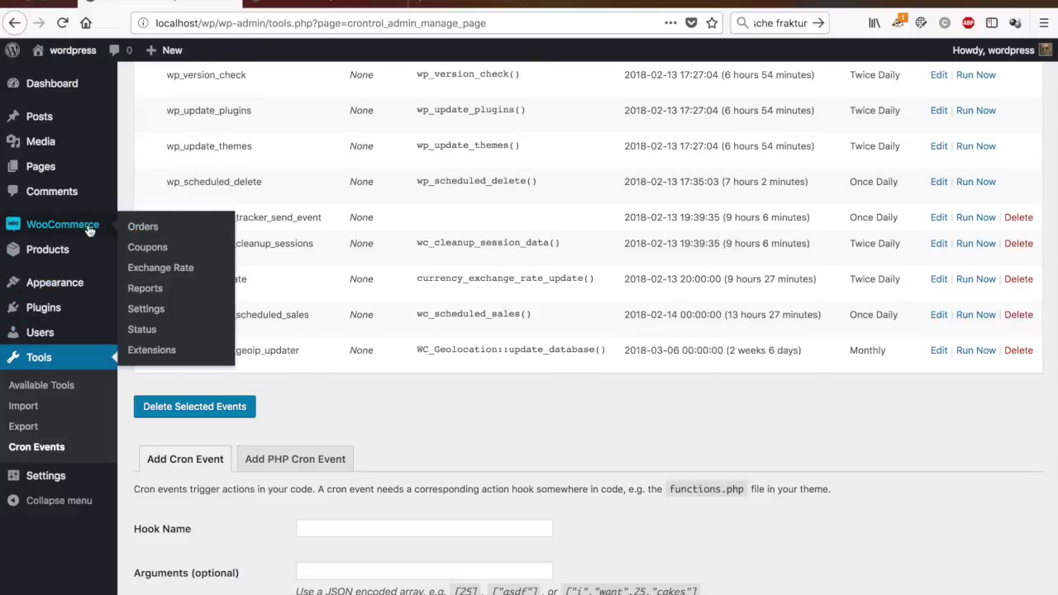
click(155, 273)
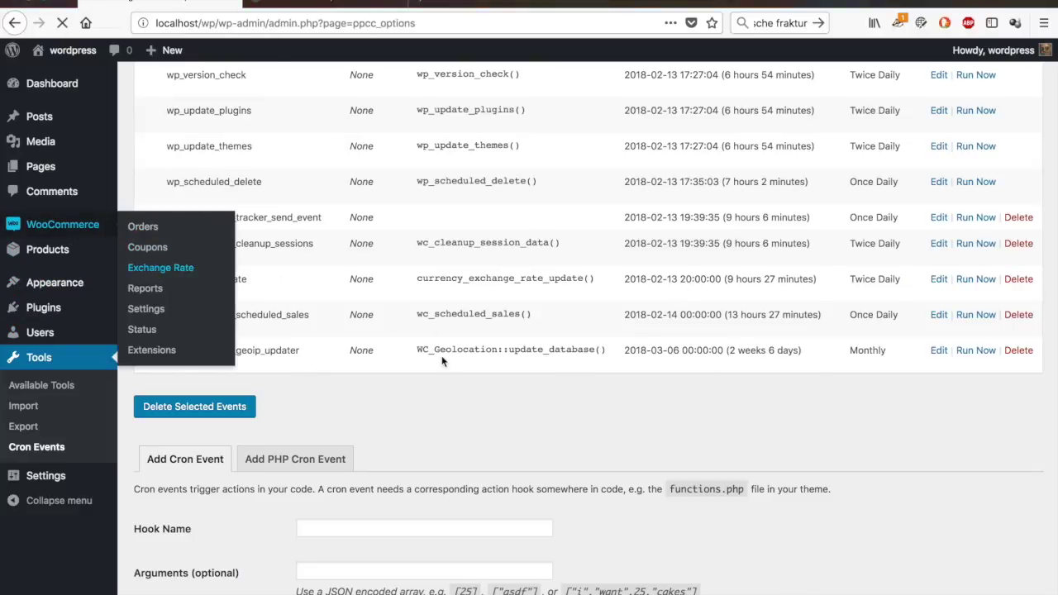
scroll(441, 361, down, 2)
scroll(441, 361, down, 10)
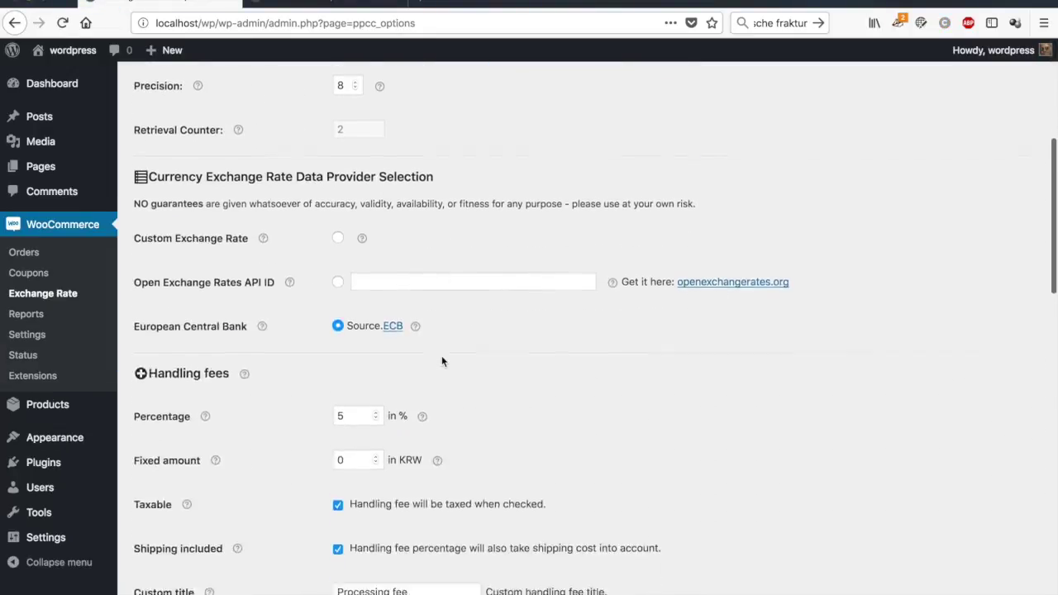
scroll(443, 361, down, 8)
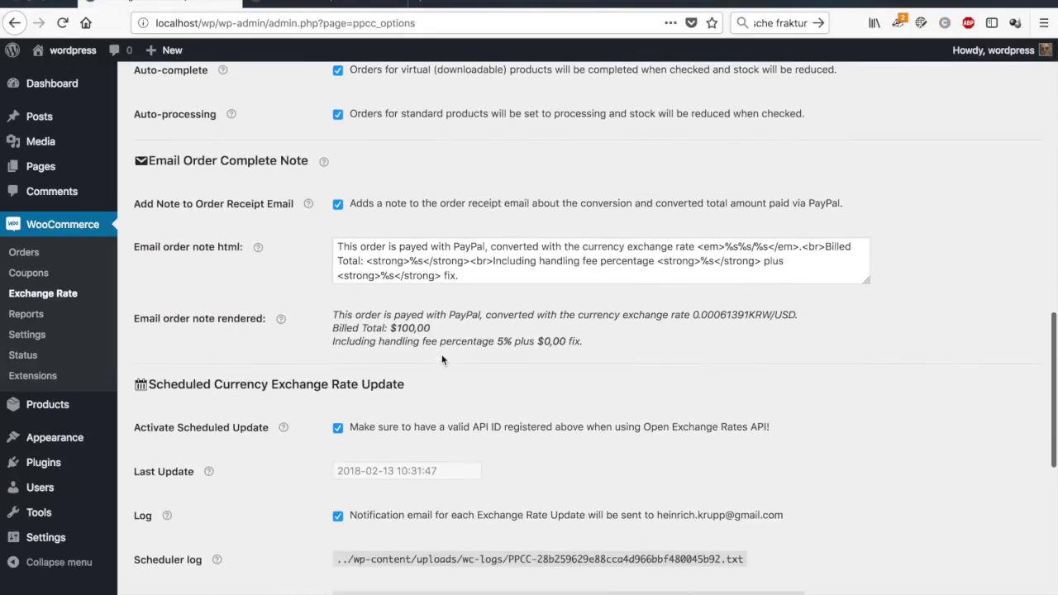
scroll(441, 356, down, 2)
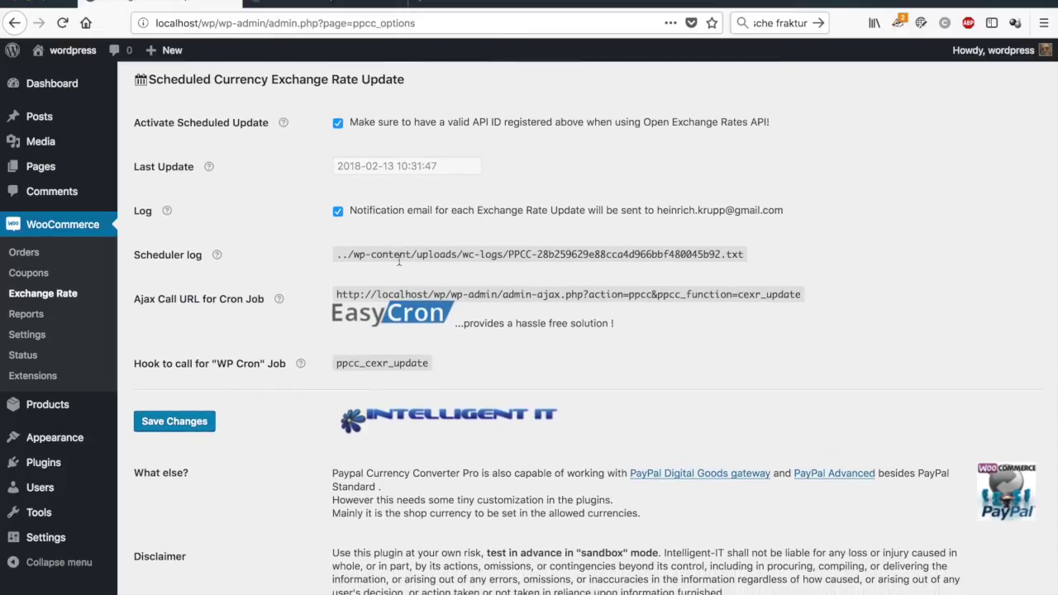
drag(337, 294, 691, 303)
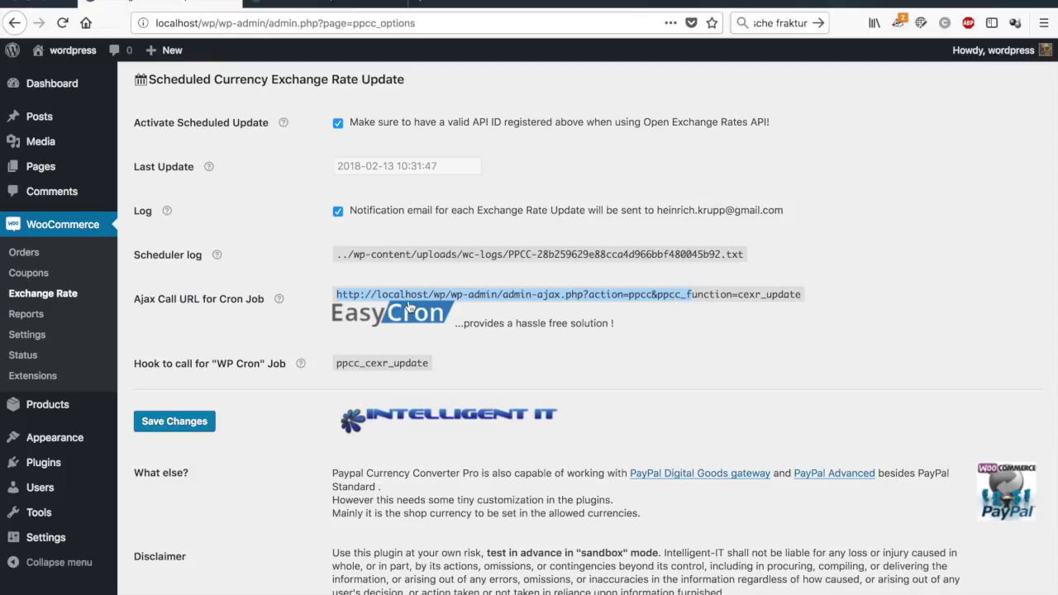
click(387, 295)
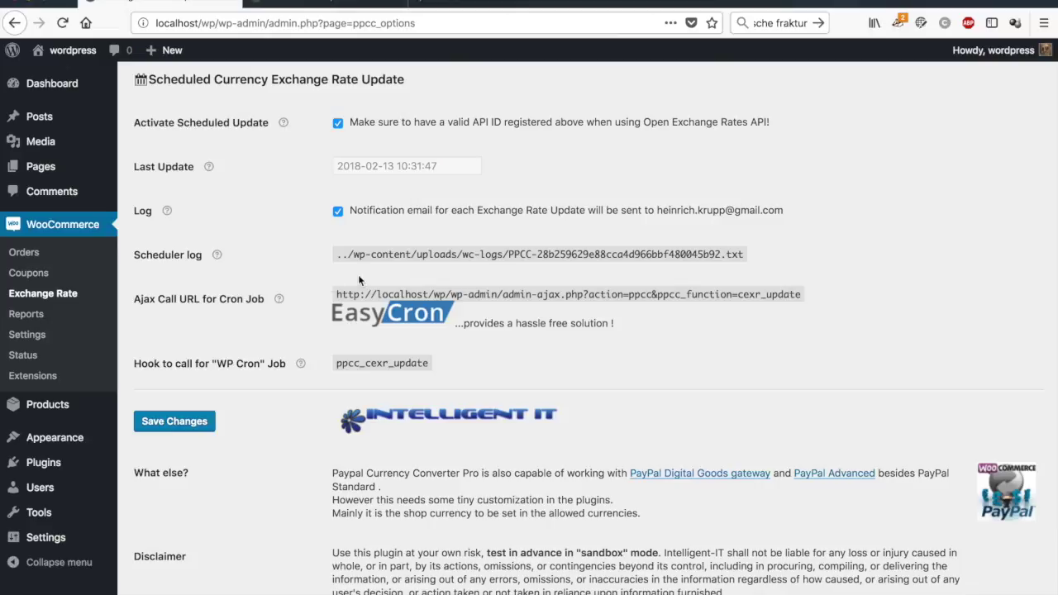
Review the converter's complete settings page, from the closing notes and disclaimer to the currency, data provider and handling fee sections
scroll(359, 280, down, 3)
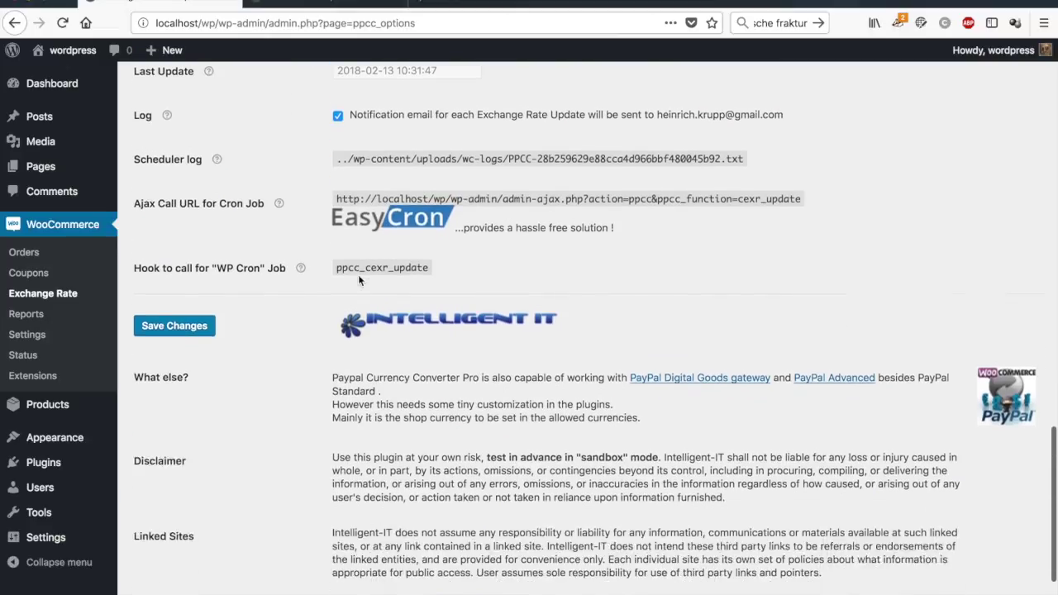
scroll(359, 280, down, 3)
scroll(359, 280, up, 10)
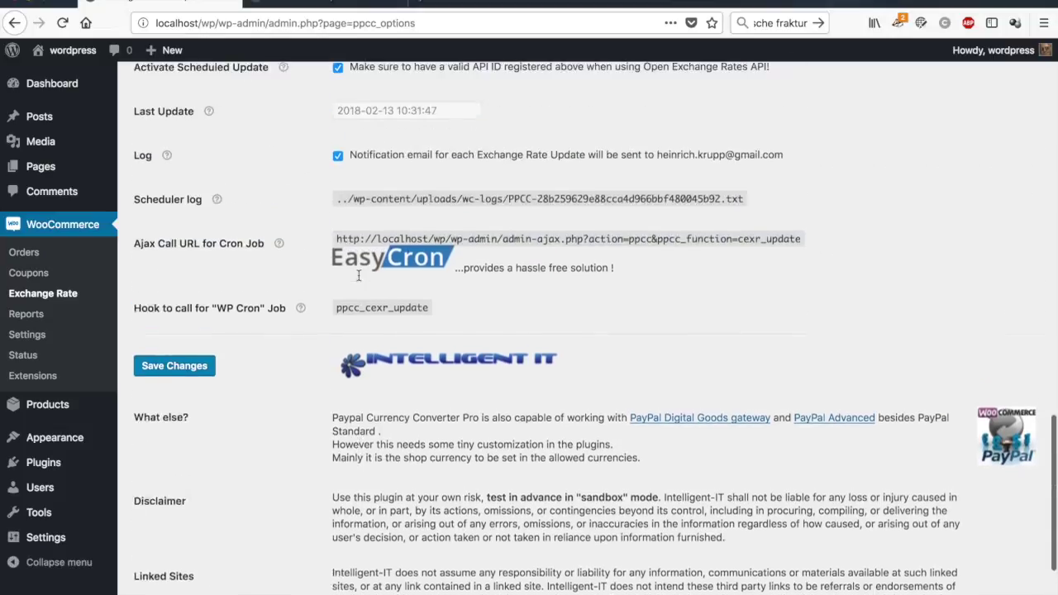
scroll(359, 281, up, 10)
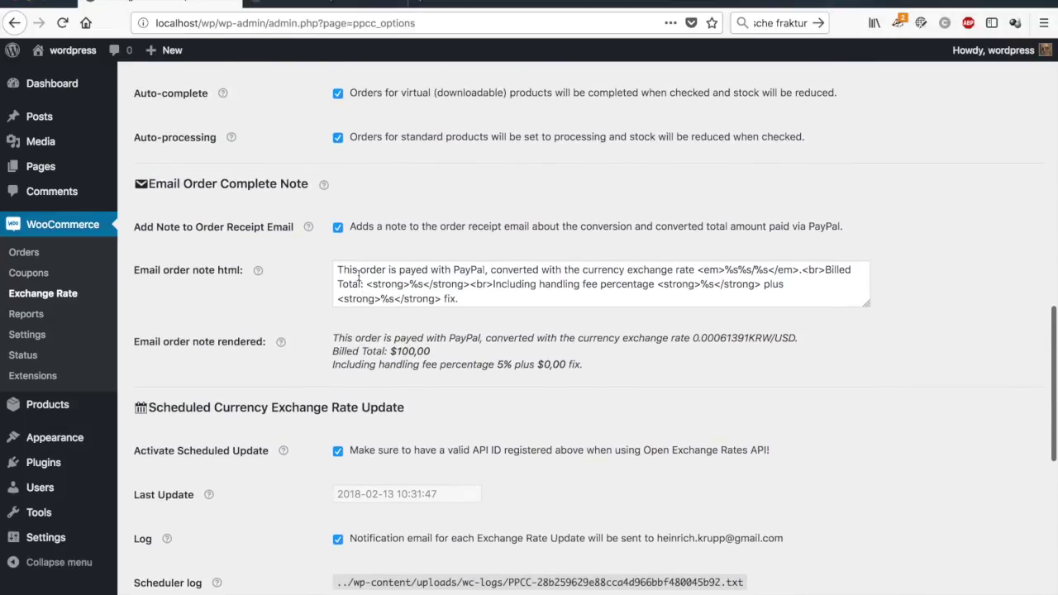
scroll(359, 276, up, 6)
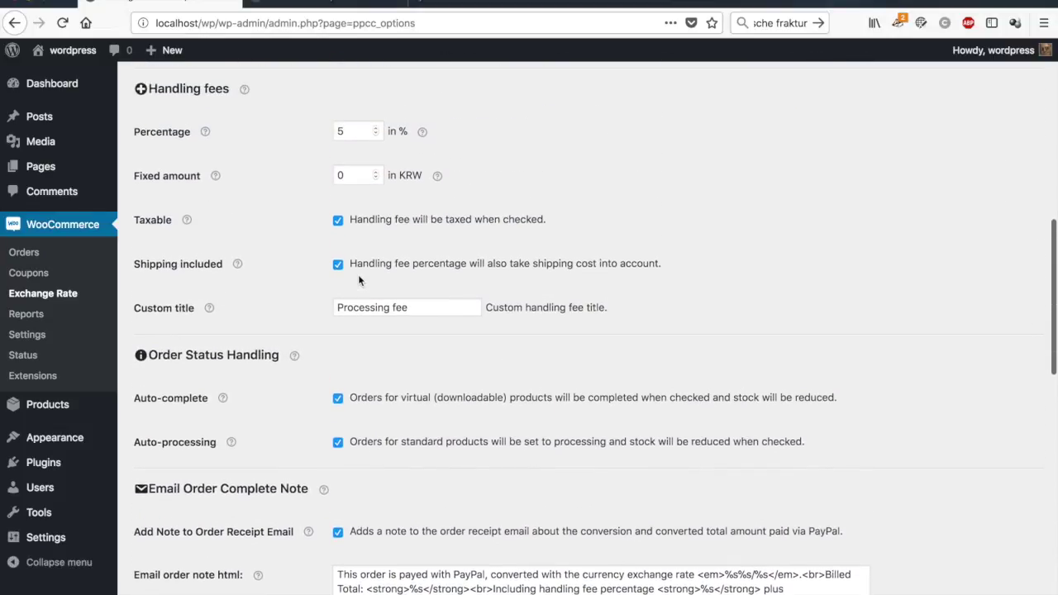
scroll(359, 276, up, 5)
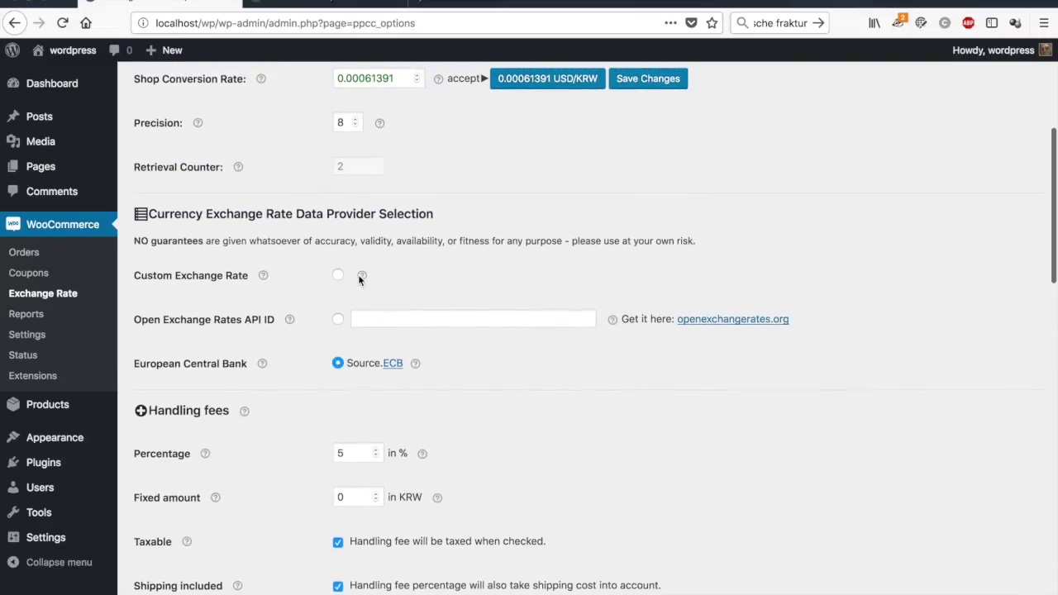
scroll(359, 277, up, 4)
scroll(359, 277, up, 3)
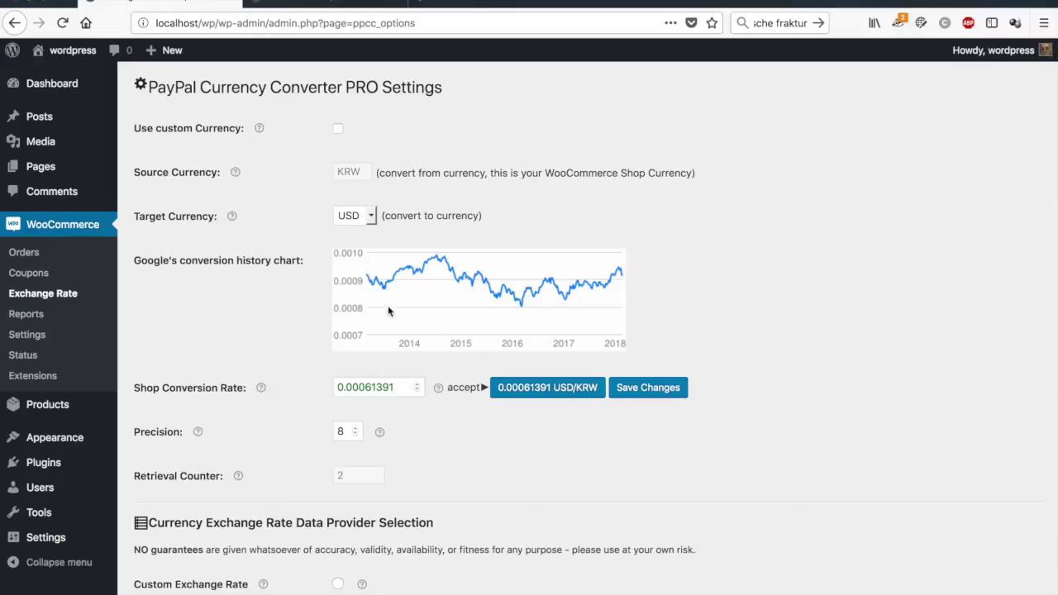
scroll(394, 313, down, 1)
scroll(394, 313, down, 7)
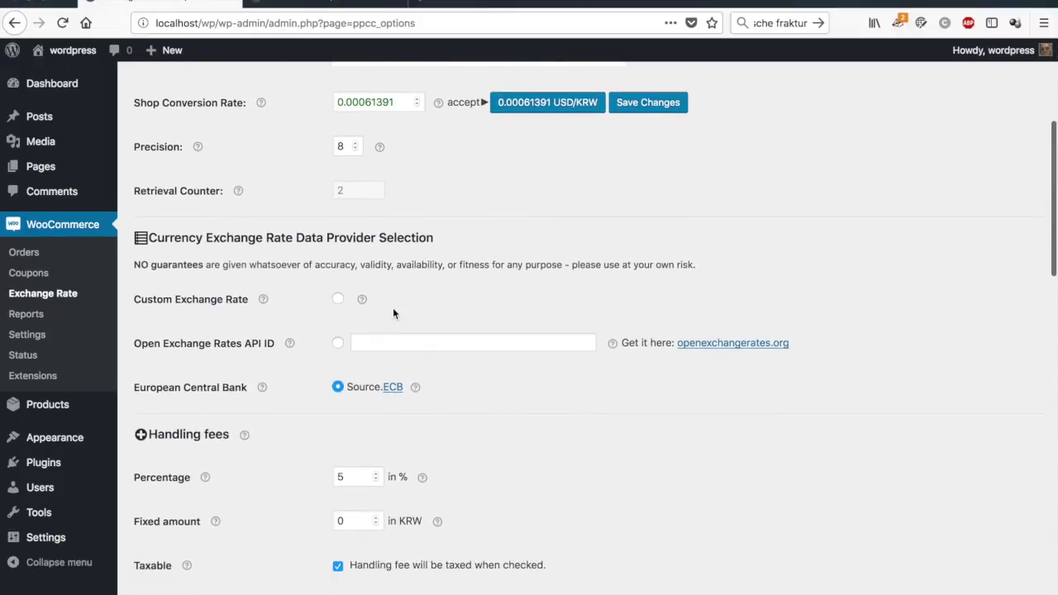